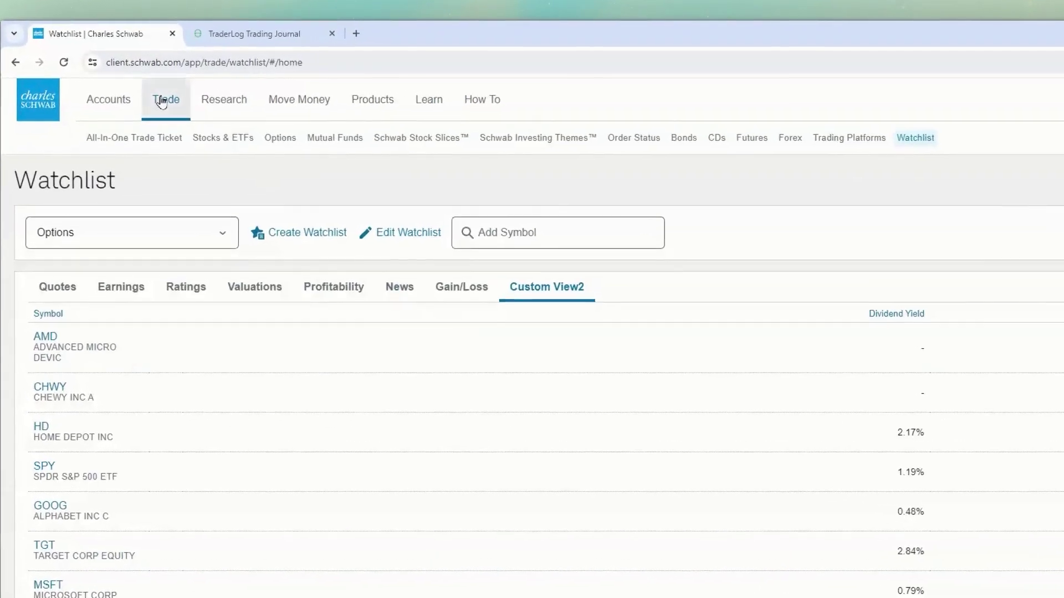
# Step: From the Schwab Watchlist page, open the Trade menu of order types and trading platforms
pyautogui.click(161, 103)
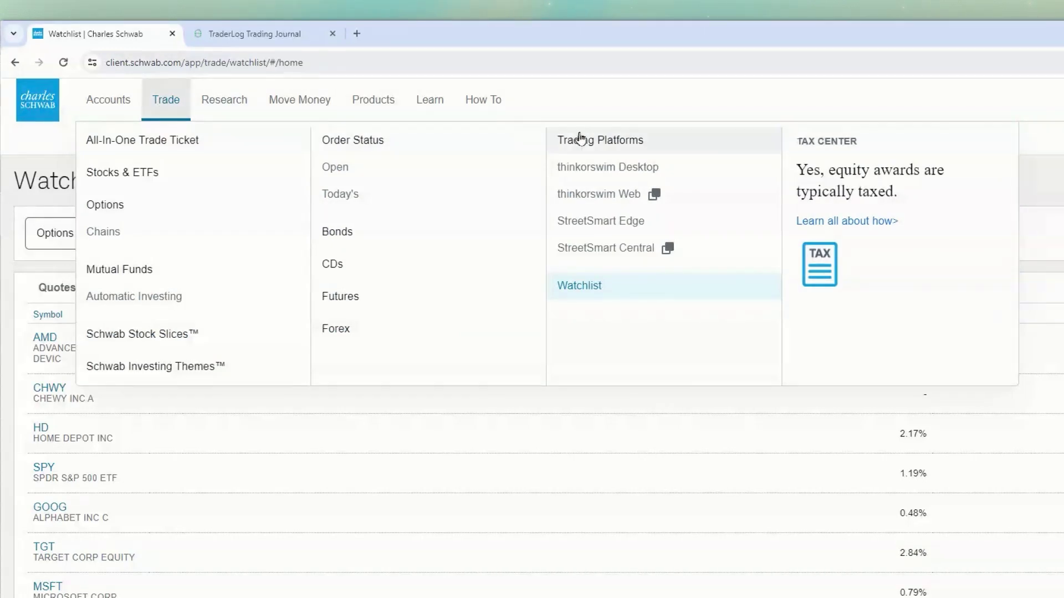
# Step: Go to Trading Platforms and scroll to the thinkorswim desktop, web and mobile cards
pyautogui.click(690, 144)
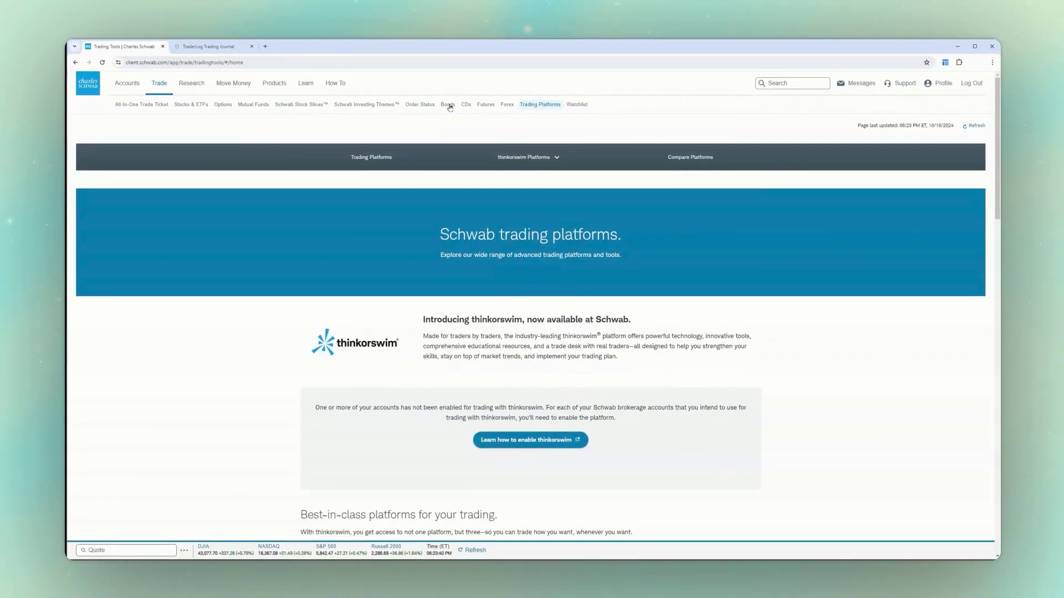
pyautogui.scroll(-3, 499, 292)
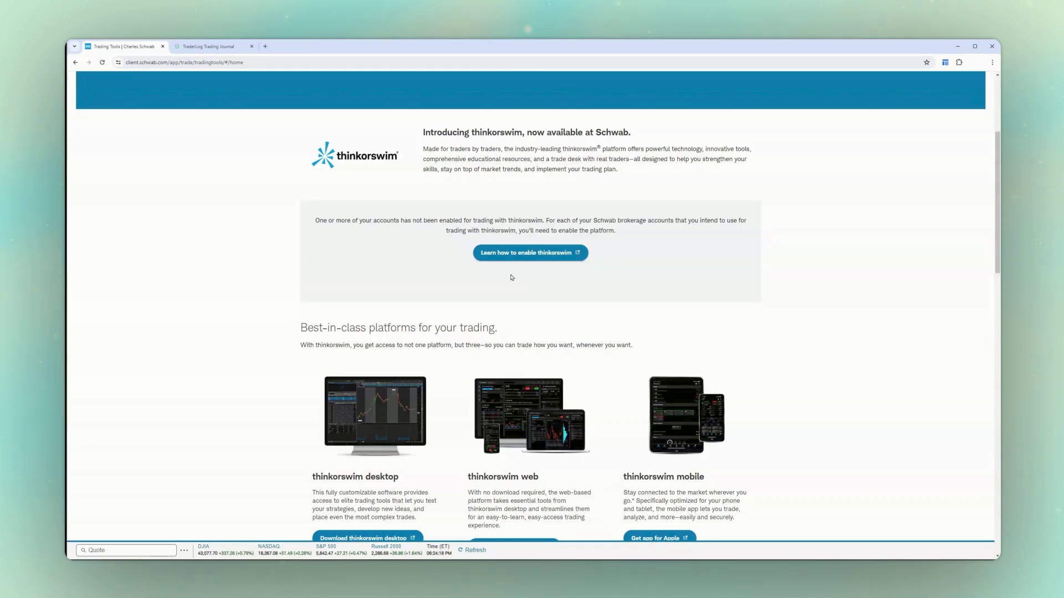
pyautogui.scroll(-2, 511, 278)
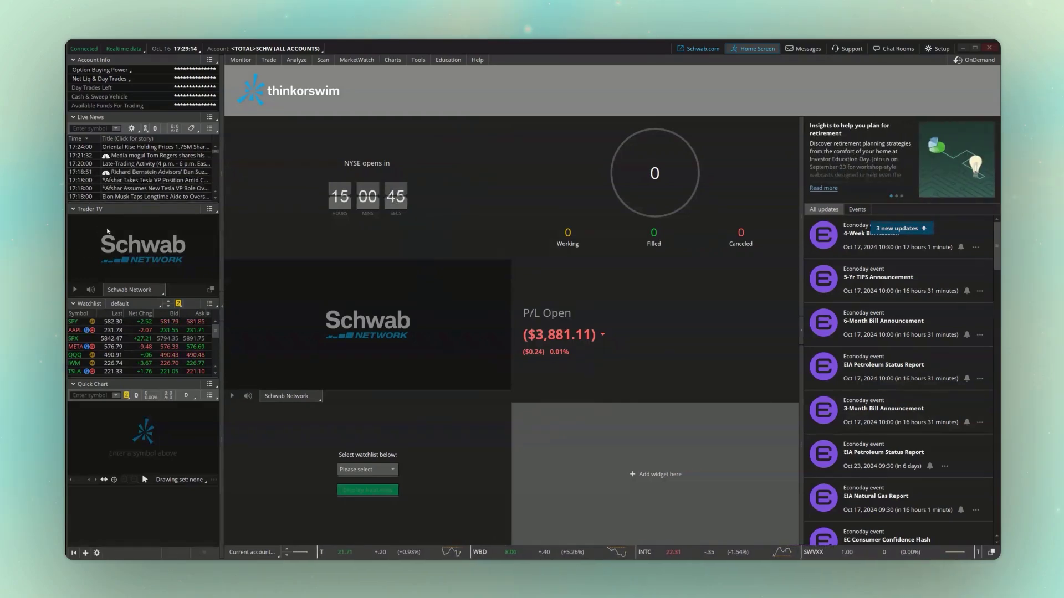
# Step: Tune Trader TV to the CNBC US channel and pause the stream
pyautogui.click(134, 291)
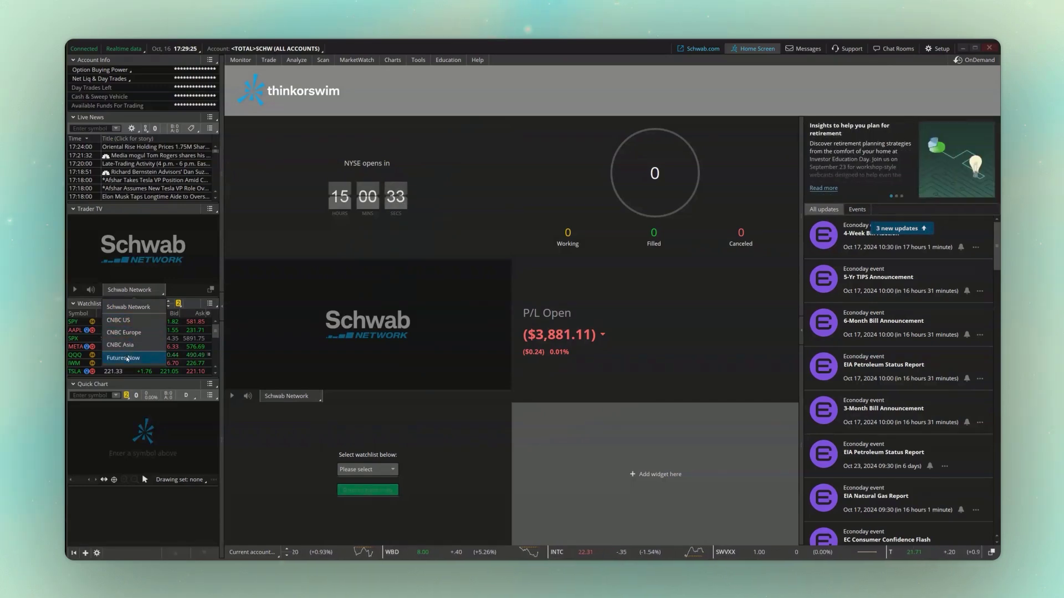
pyautogui.click(119, 320)
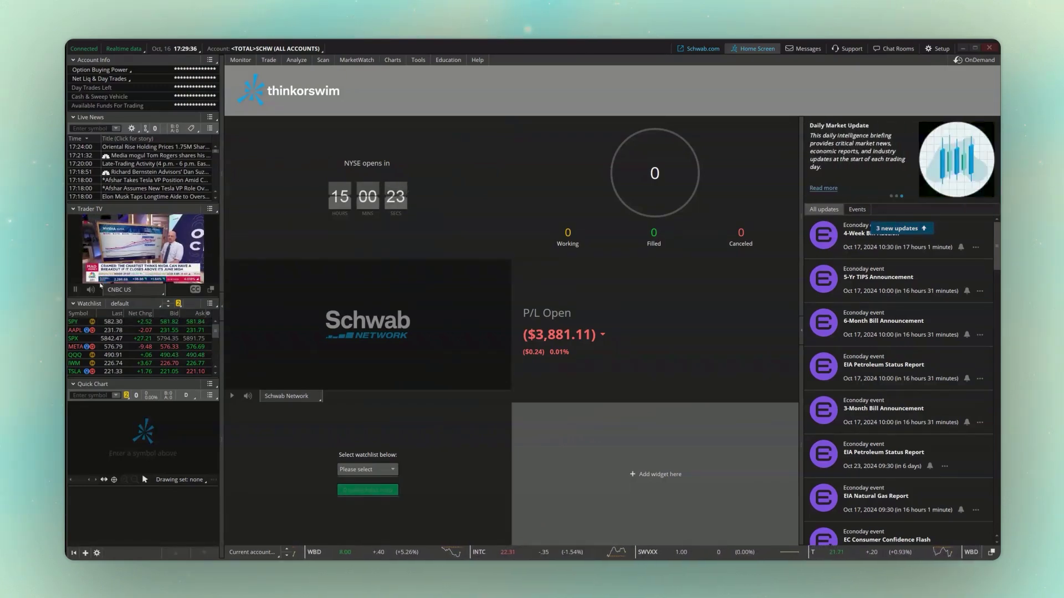
pyautogui.click(75, 290)
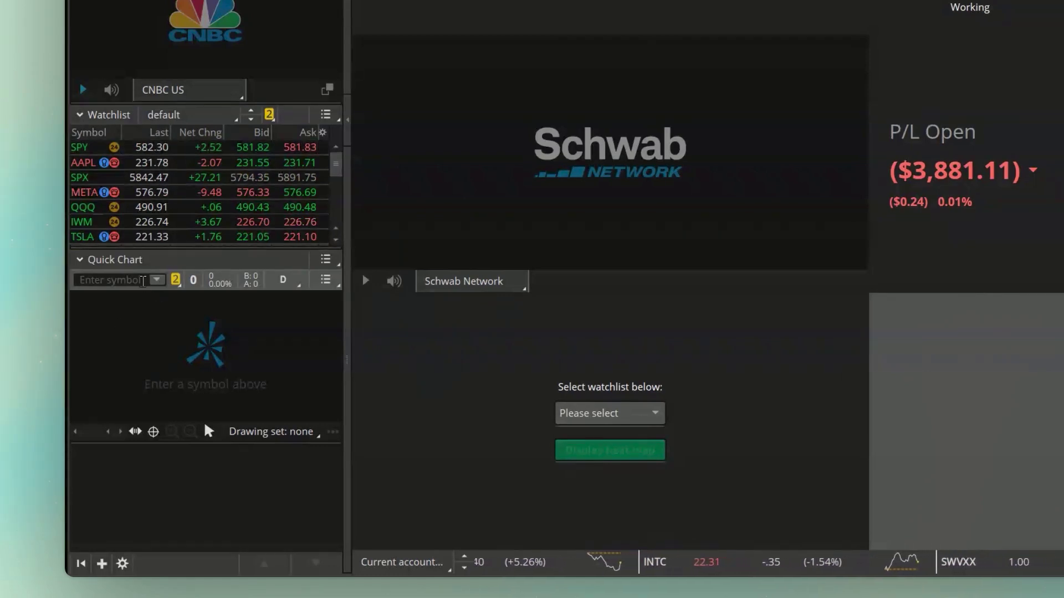
# Step: Load AAPL in the Quick Chart gadget, then bring up the gadget's actions menu
pyautogui.click(141, 280)
pyautogui.write('AAPL')
pyautogui.press('Return')
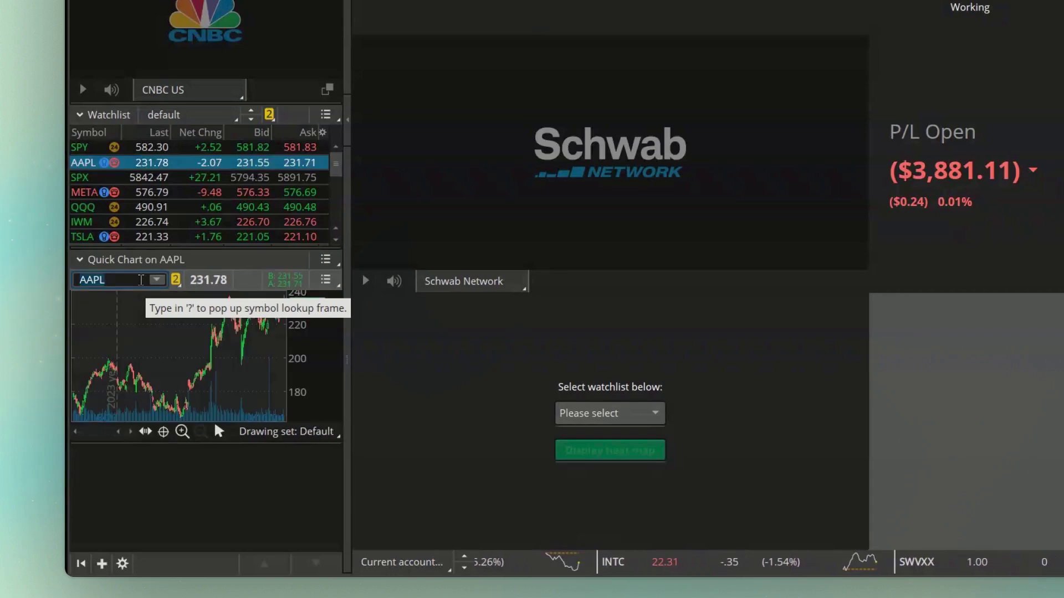
pyautogui.click(327, 260)
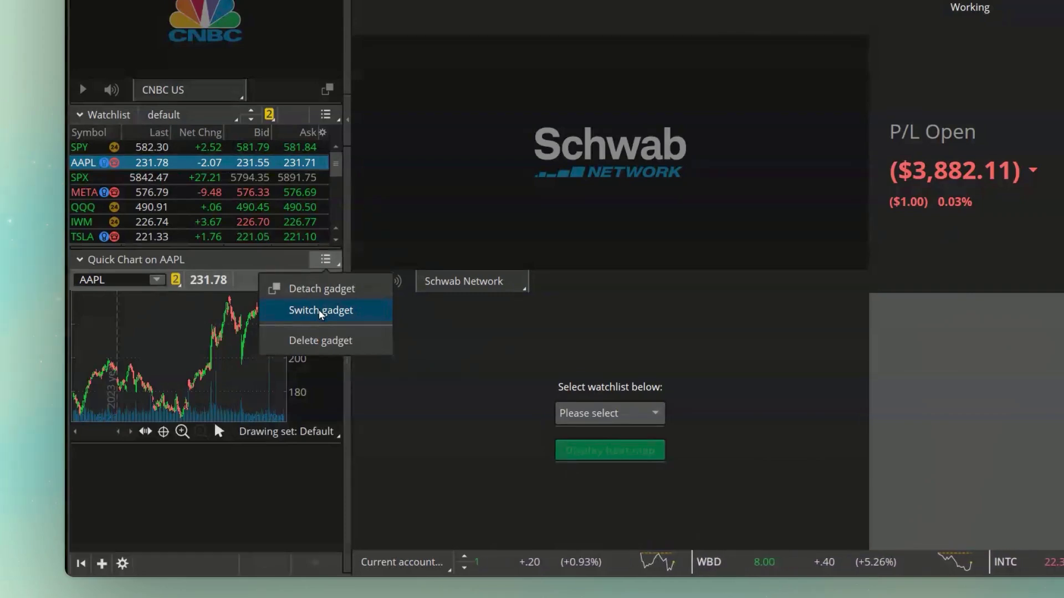
# Step: Delete the Quick Chart gadget and bring up the Add Gadget picker
pyautogui.click(326, 341)
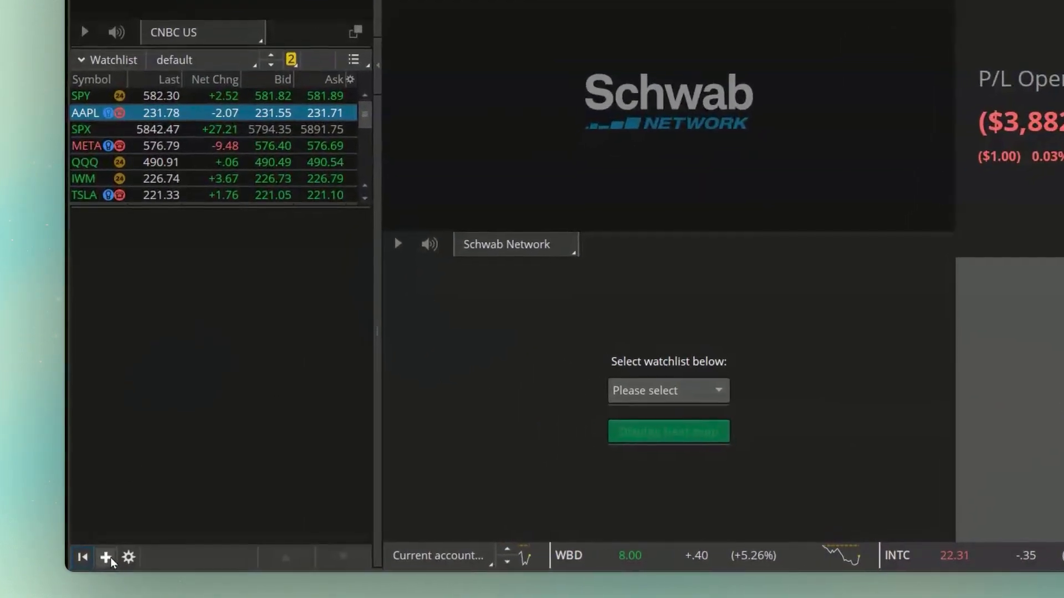
pyautogui.click(110, 559)
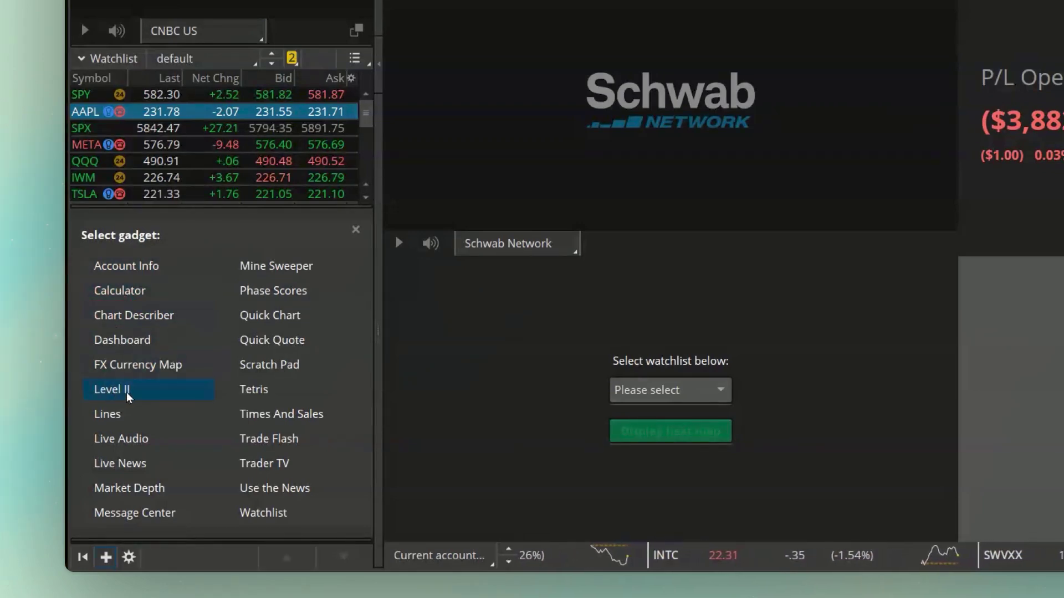
# Step: Add a Level II gadget and set its symbol to AAPL (Apple Inc)
pyautogui.click(127, 397)
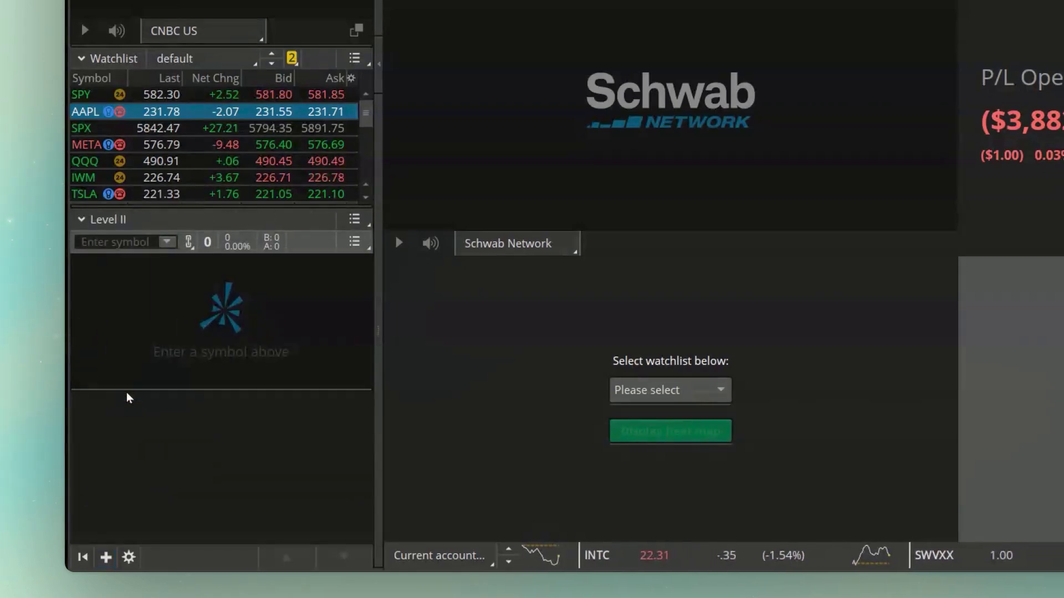
pyautogui.click(139, 241)
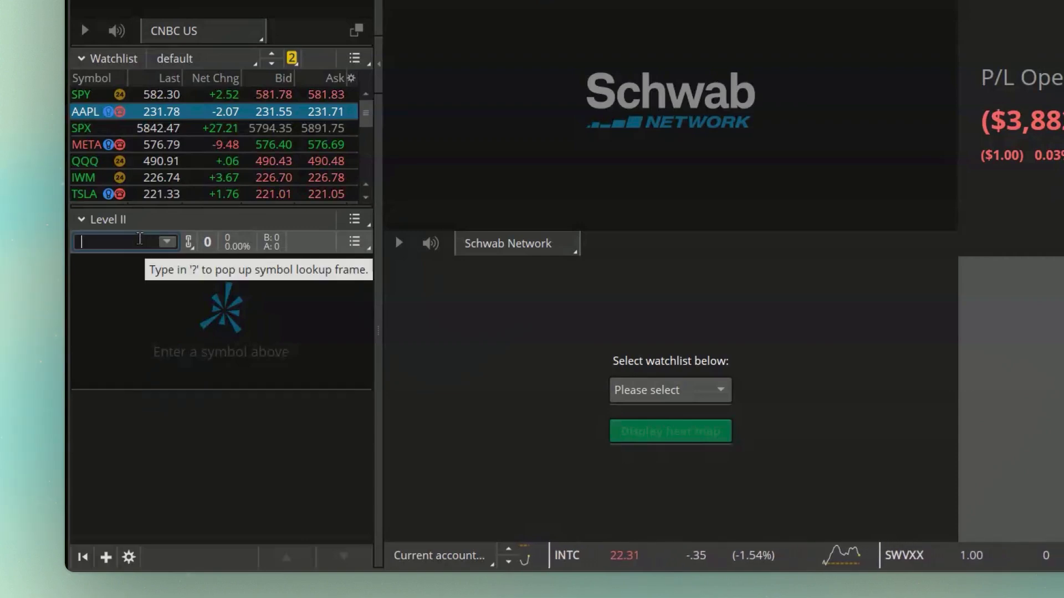
pyautogui.write('AAPL')
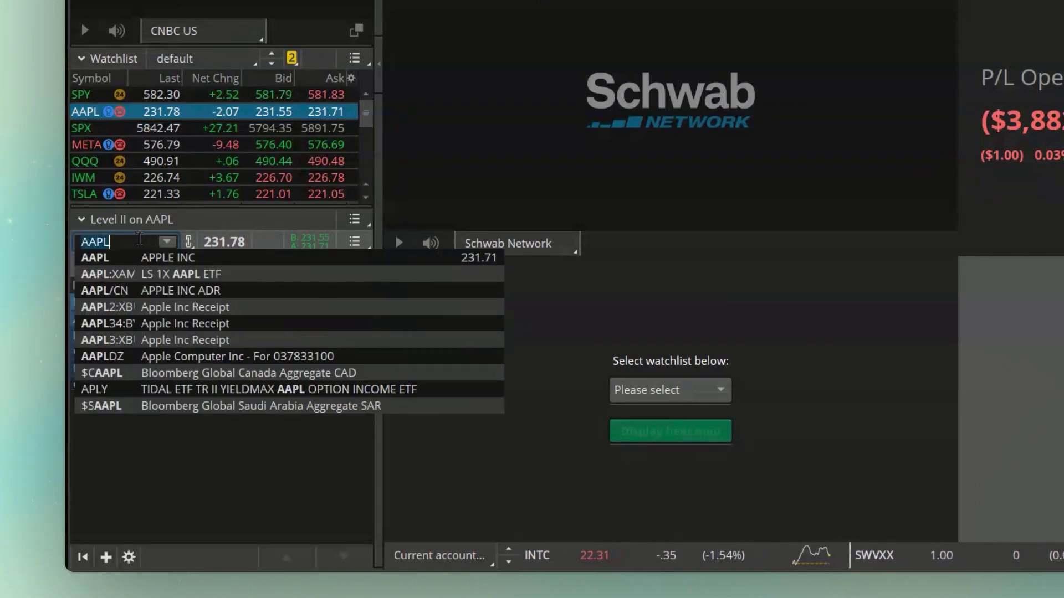
pyautogui.click(141, 258)
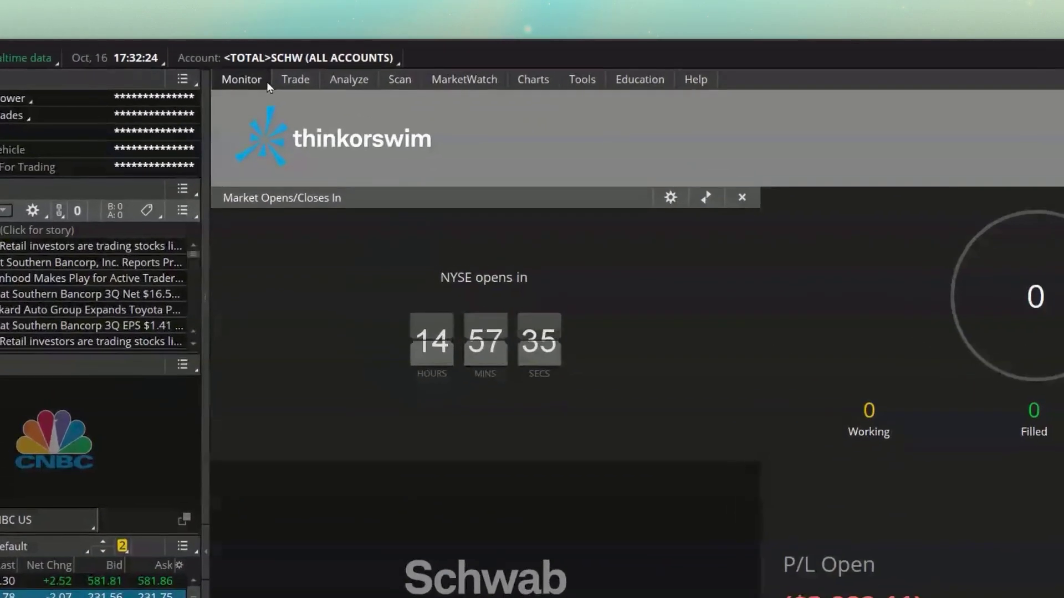
# Step: Open the Monitor menu and preview the other main section menus
pyautogui.click(252, 61)
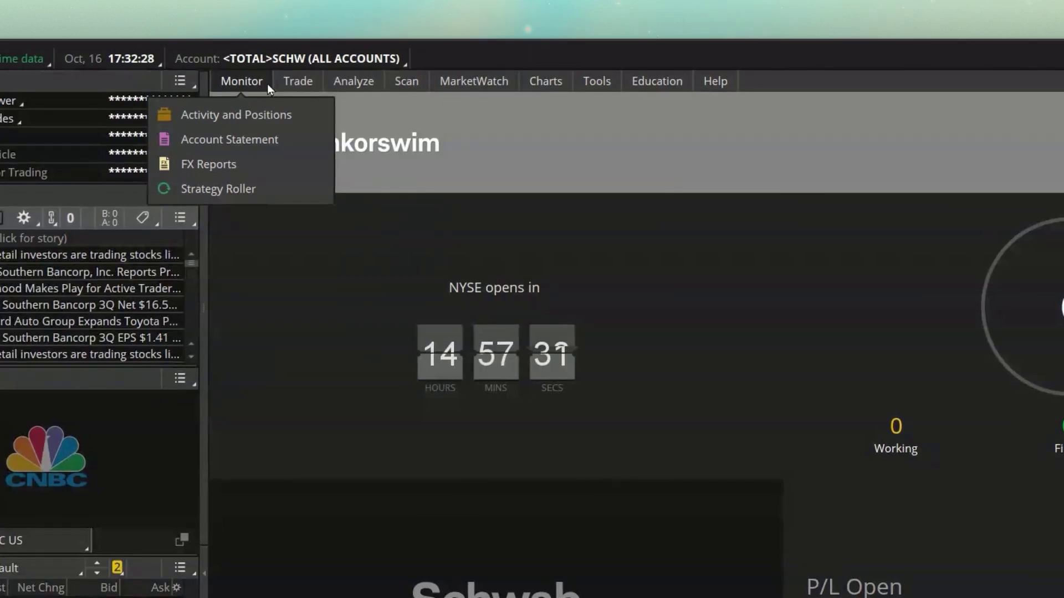
pyautogui.moveTo(290, 84)
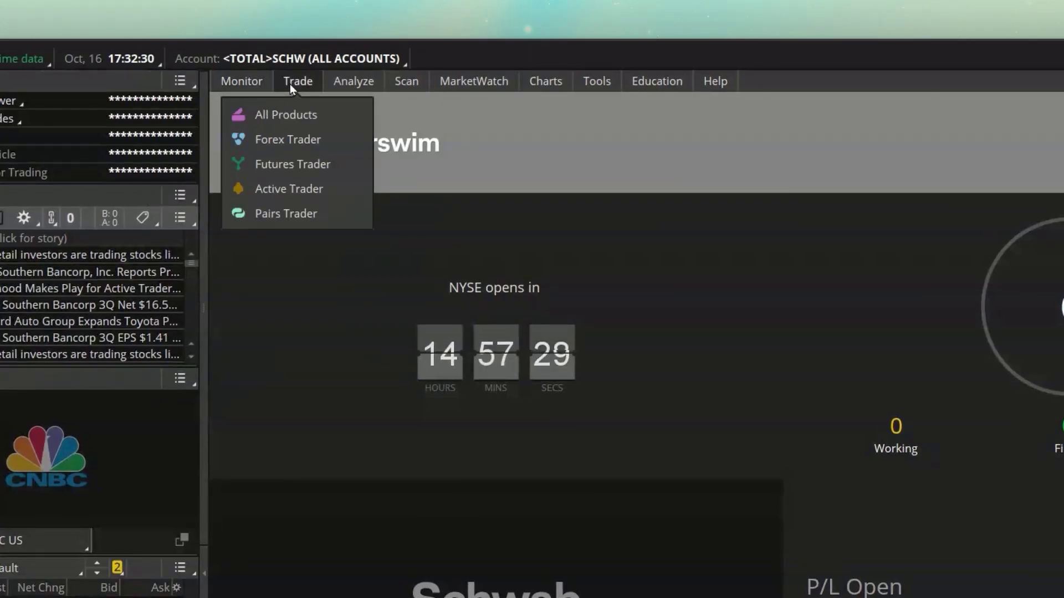
pyautogui.moveTo(444, 88)
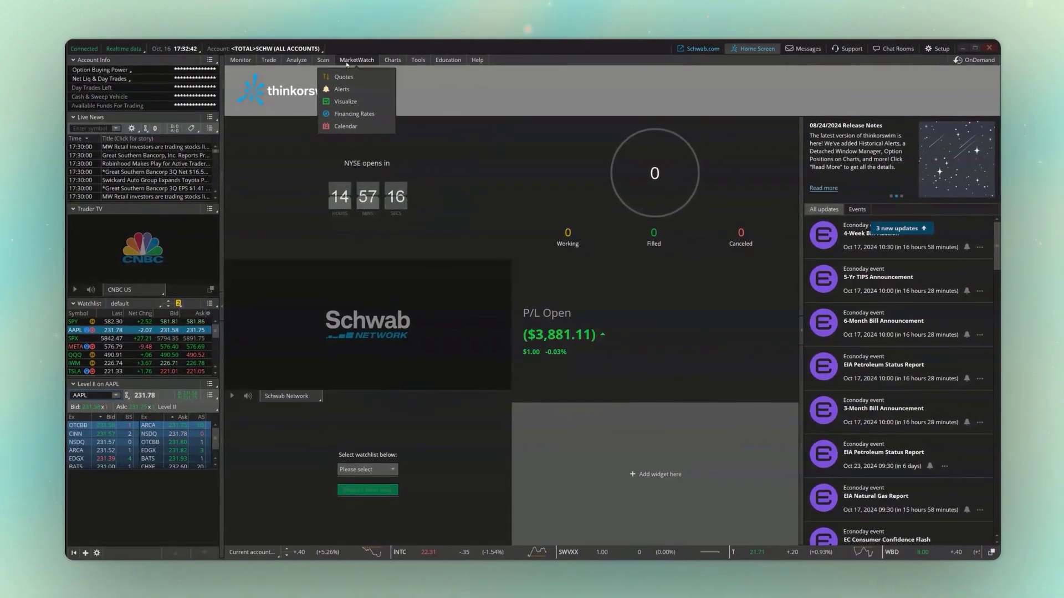
# Step: Visit Account Statement, FX Reports and Strategy Roller, ending on Activity and Positions
pyautogui.moveTo(247, 64)
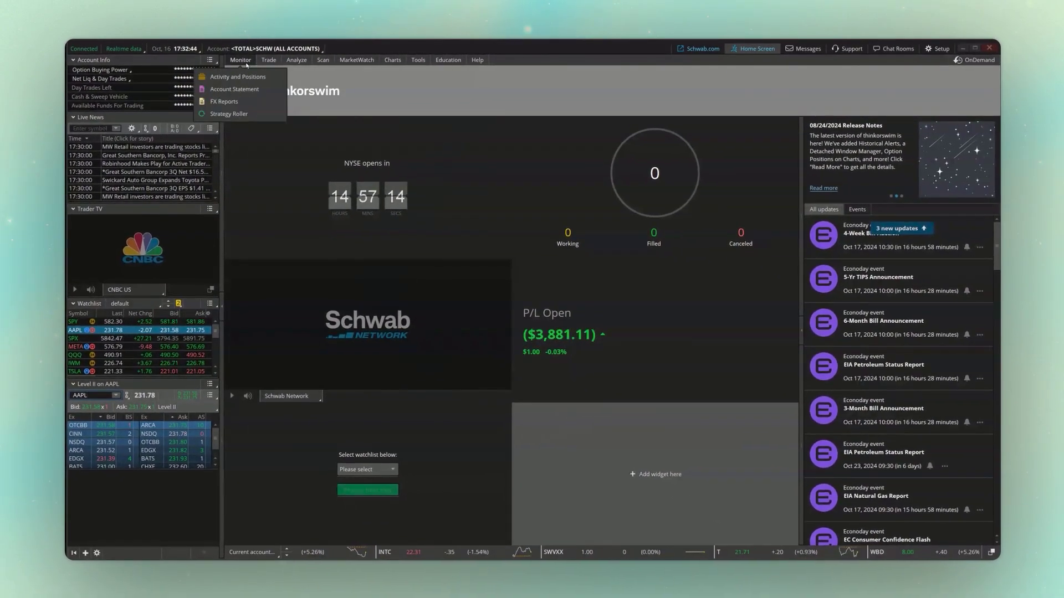
pyautogui.click(247, 63)
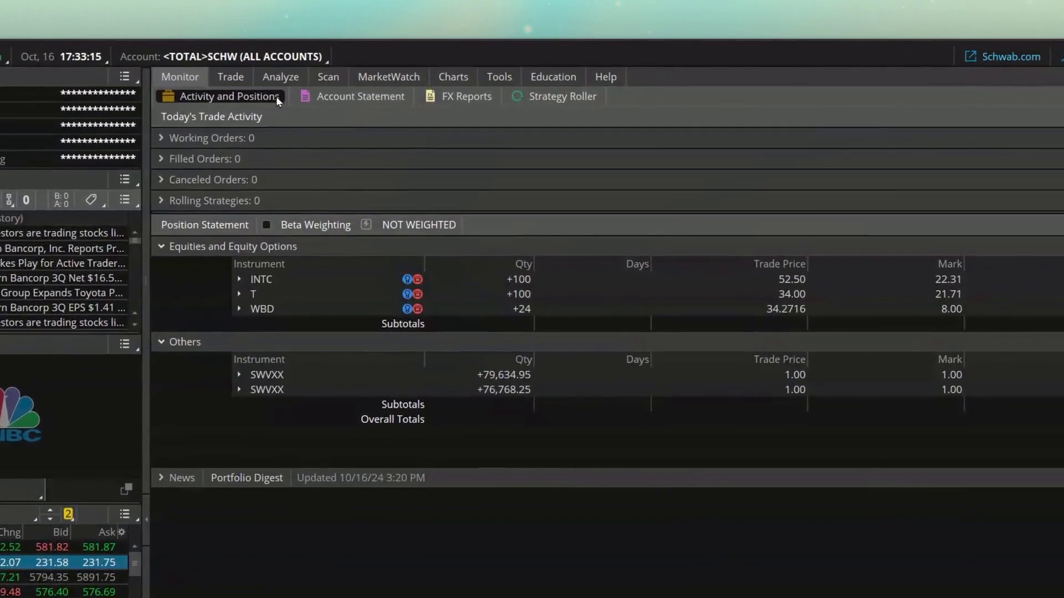
pyautogui.click(361, 98)
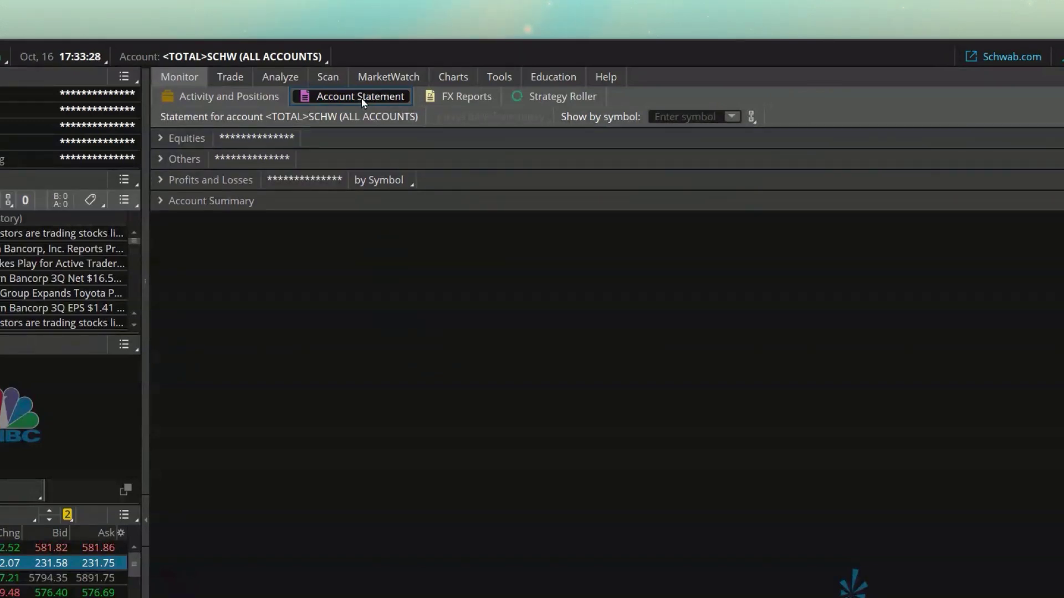
pyautogui.click(451, 99)
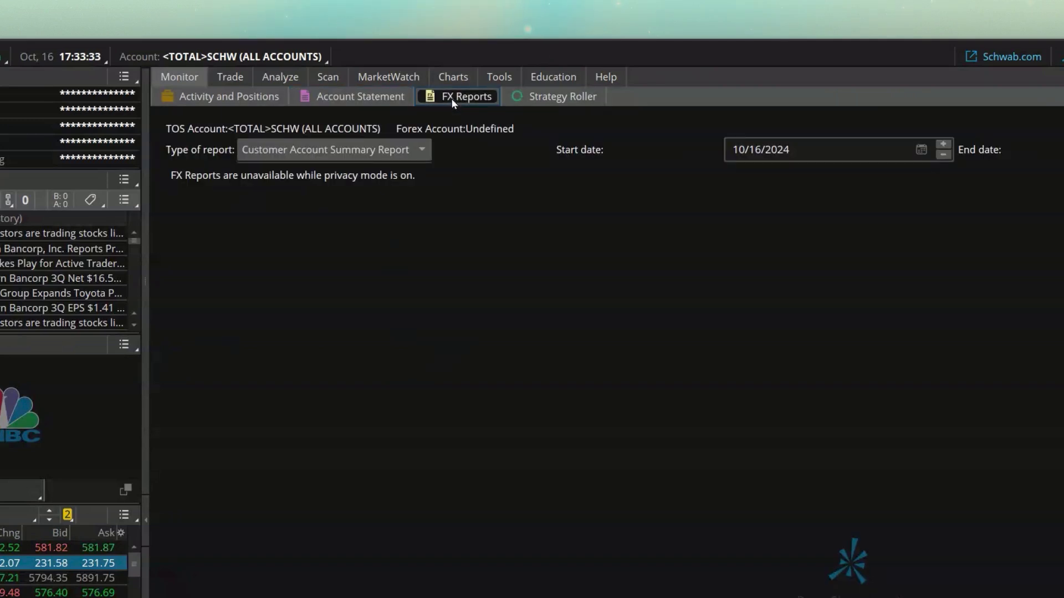
pyautogui.click(551, 96)
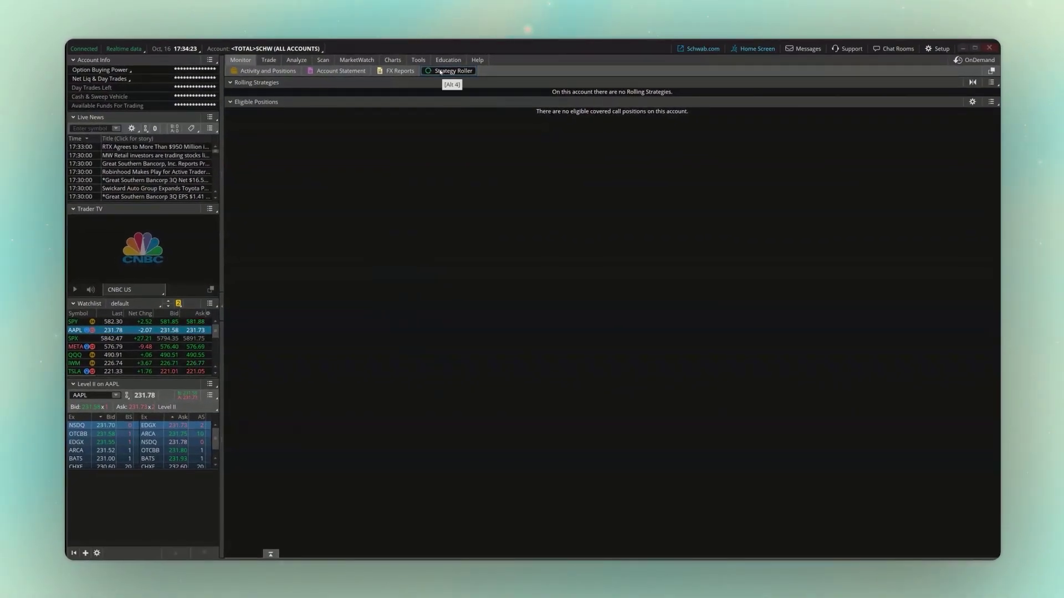
pyautogui.click(288, 74)
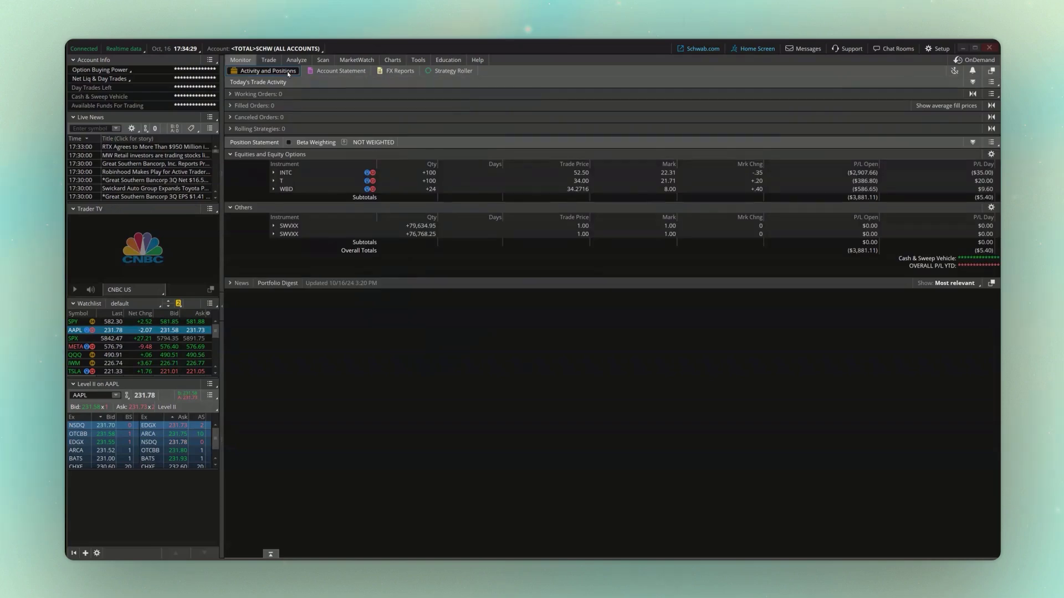
# Step: Open Trade for AAPL, try Forex Trader and Futures Trader, then return to All Products
pyautogui.click(269, 60)
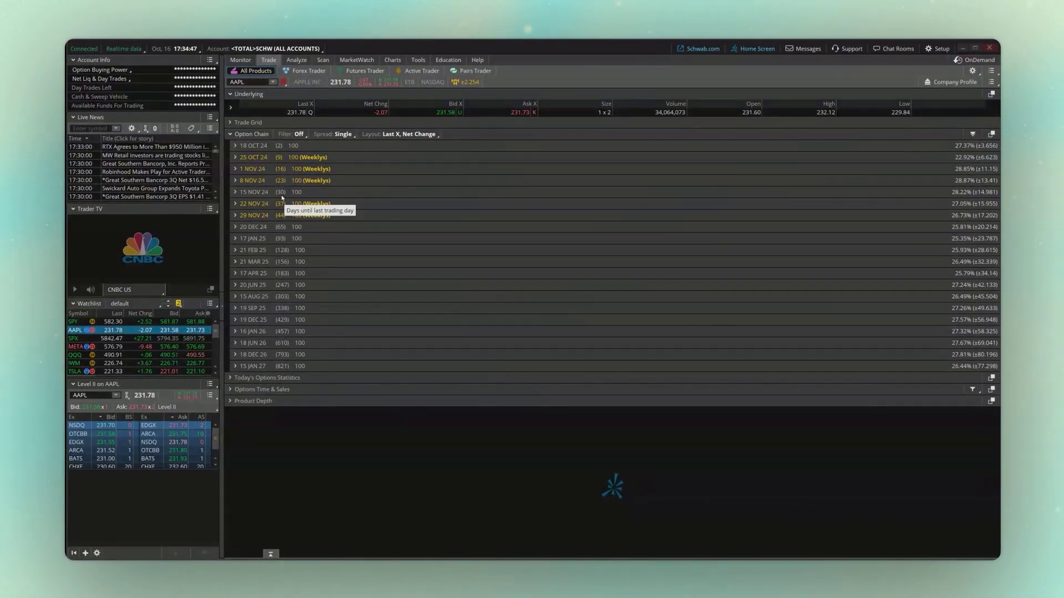
pyautogui.click(307, 71)
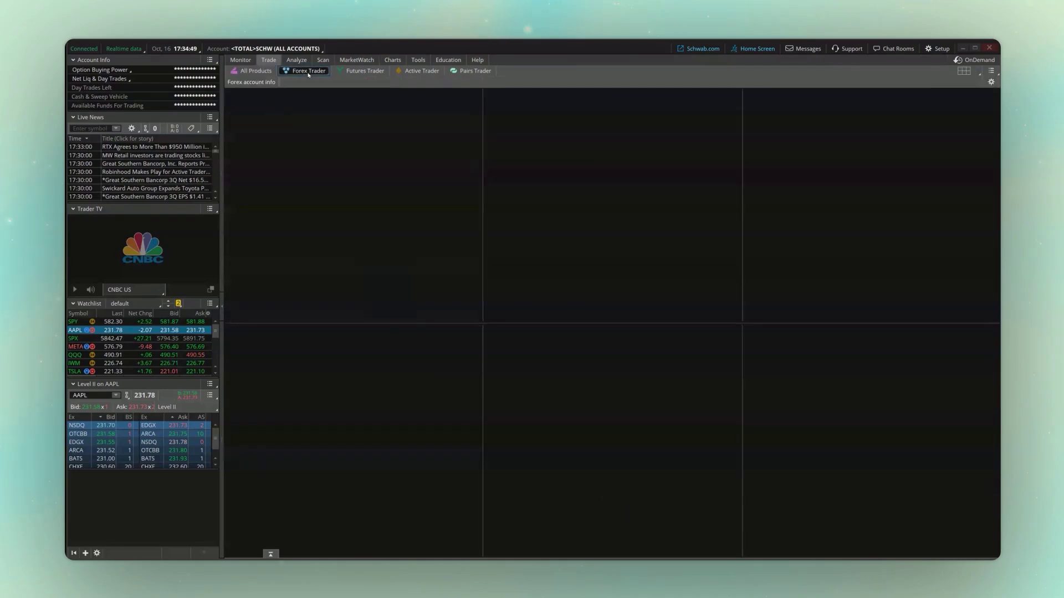
pyautogui.click(356, 73)
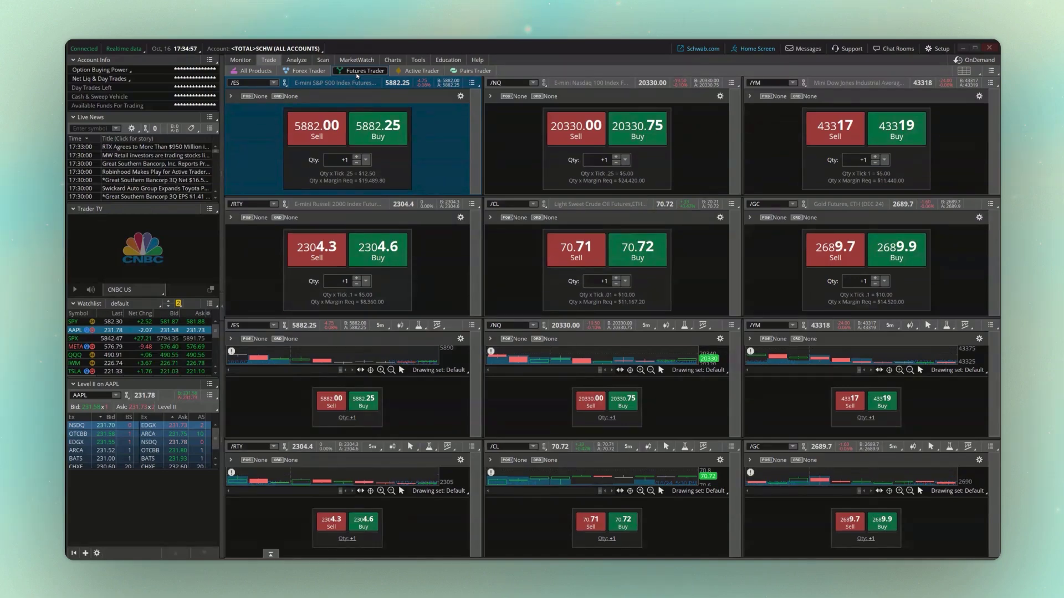
pyautogui.click(257, 71)
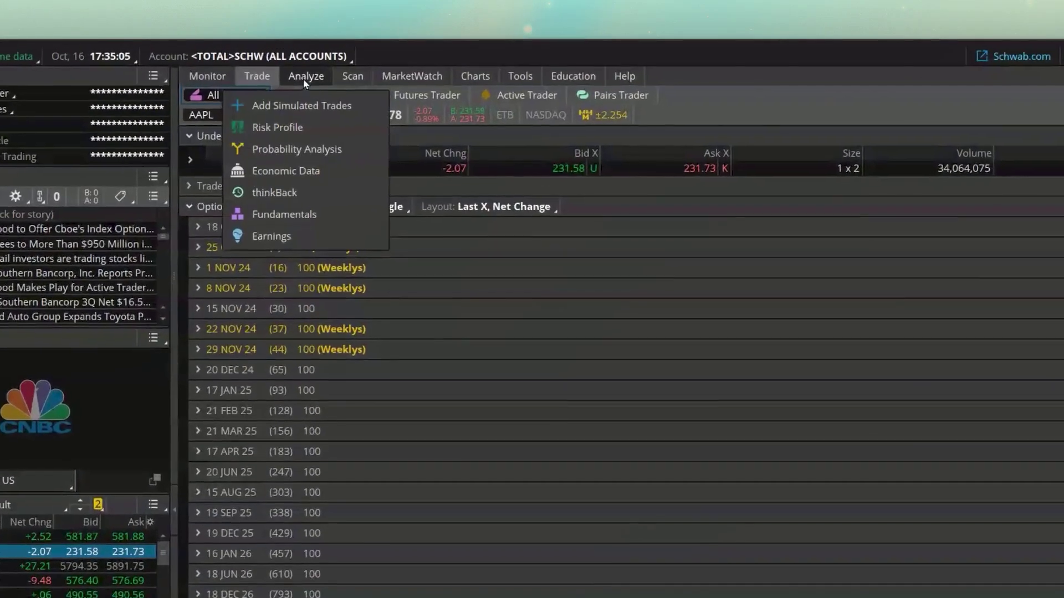
# Step: Load AAPL in Analyze > Fundamentals and scroll down to What Drives the Stock
pyautogui.click(297, 60)
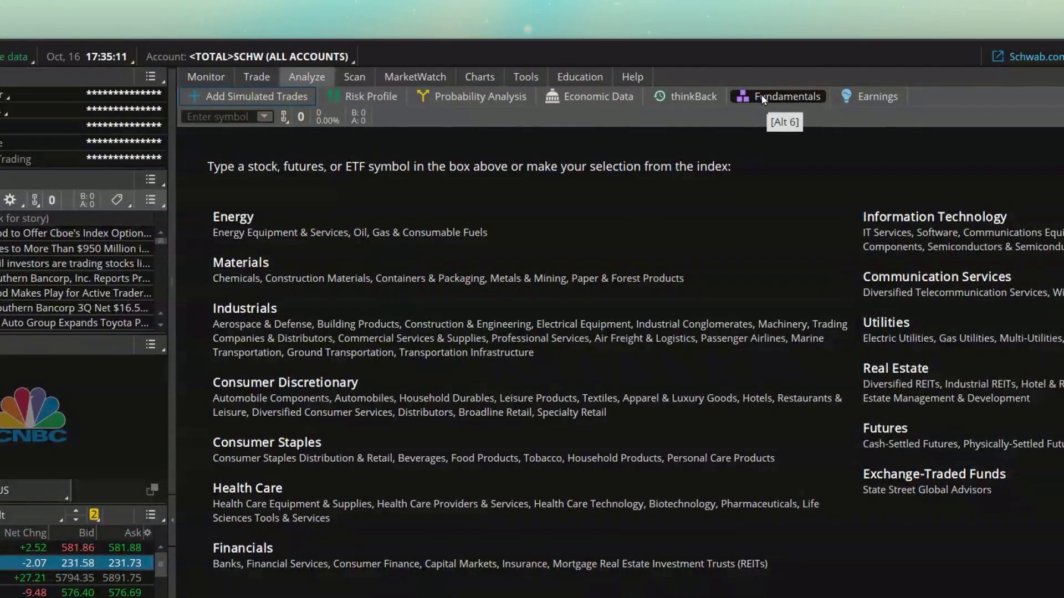
pyautogui.click(226, 114)
pyautogui.write('AAPL')
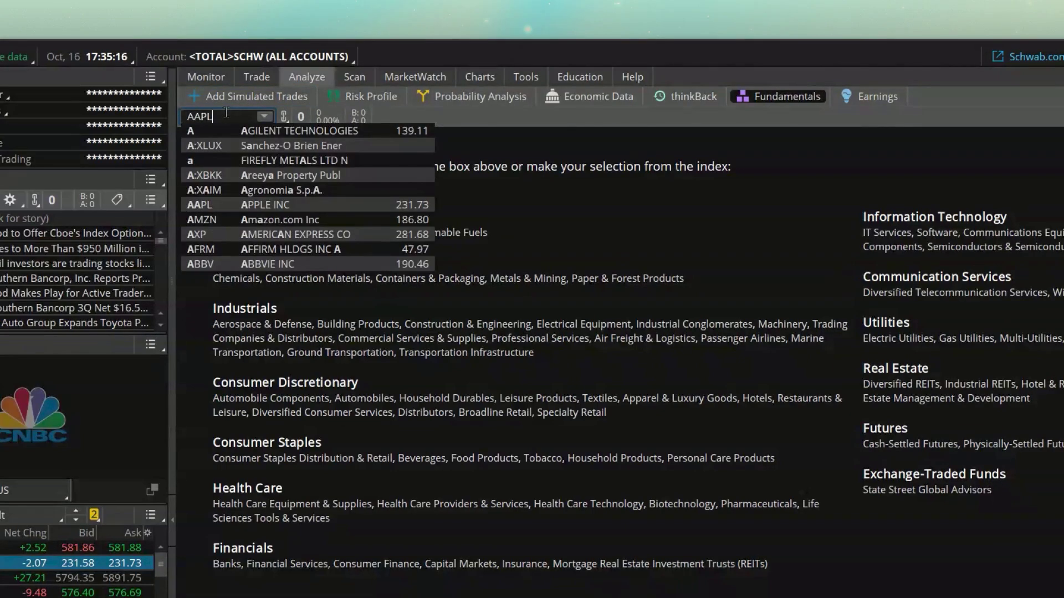
pyautogui.press('Return')
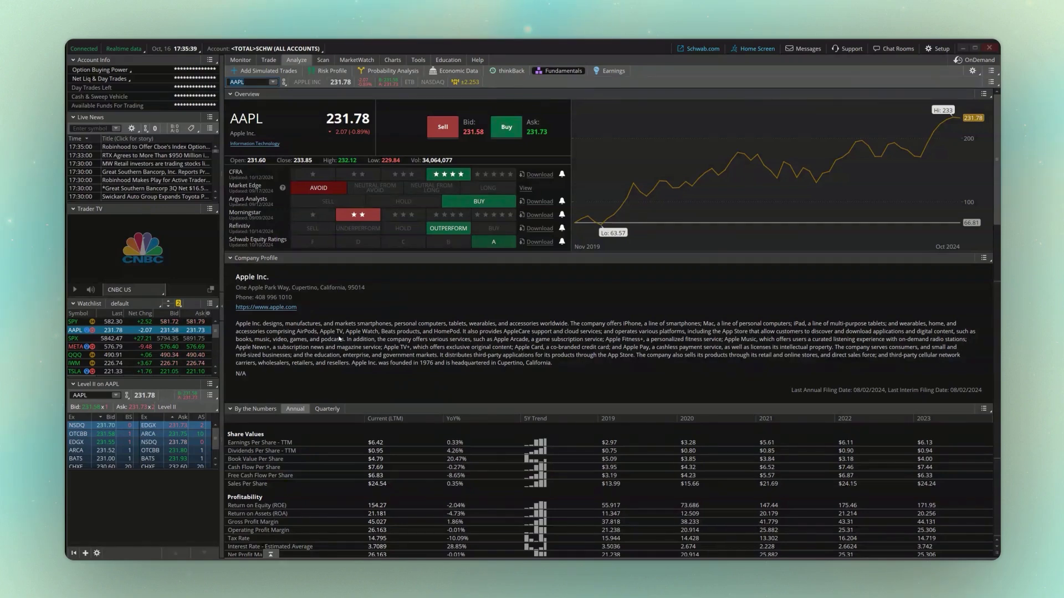
pyautogui.scroll(-5, 342, 332)
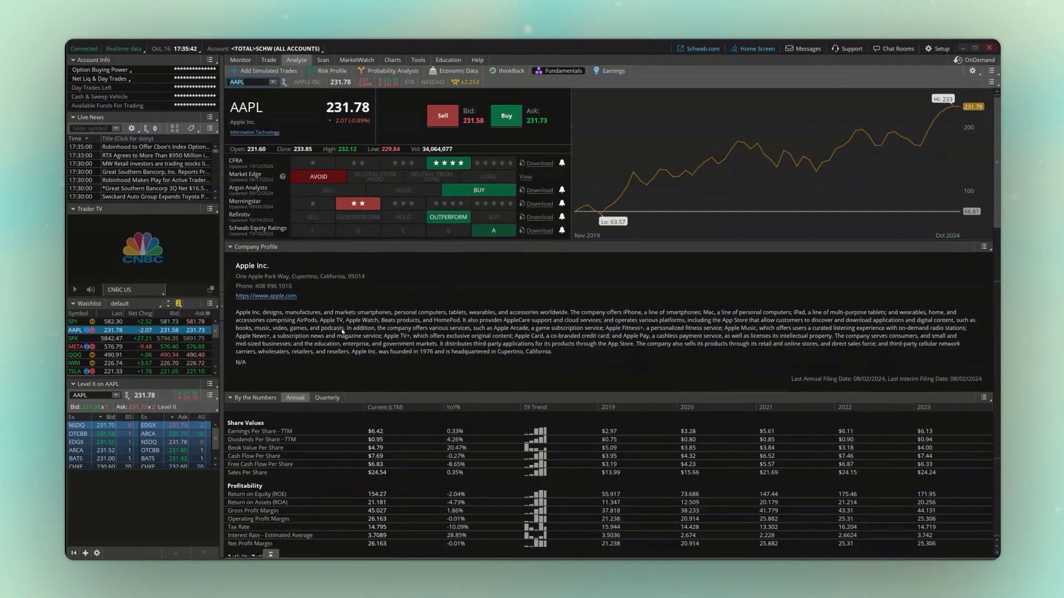
pyautogui.scroll(-6, 336, 344)
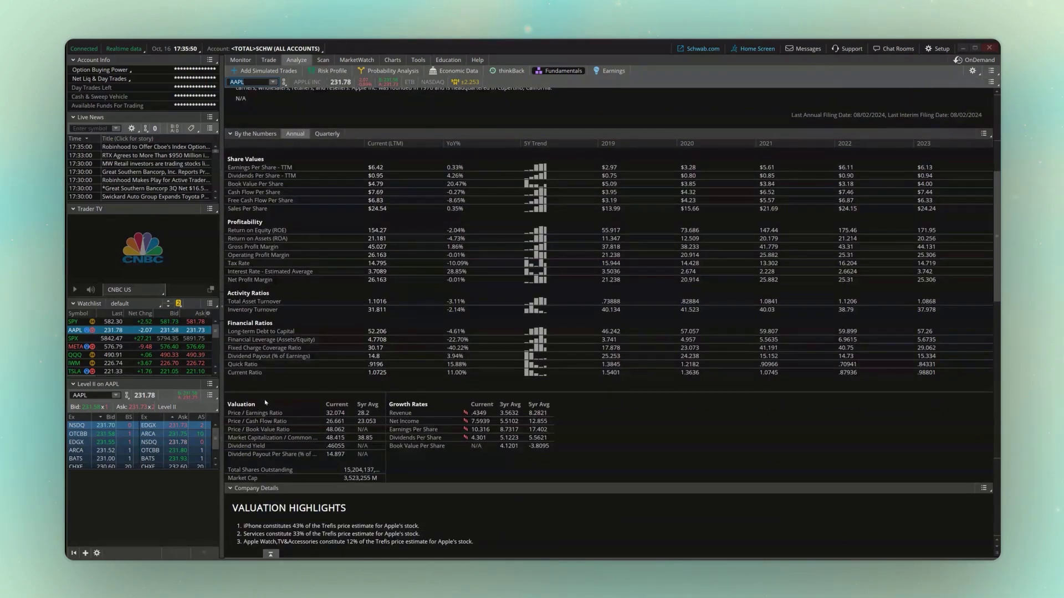
pyautogui.scroll(-5, 265, 403)
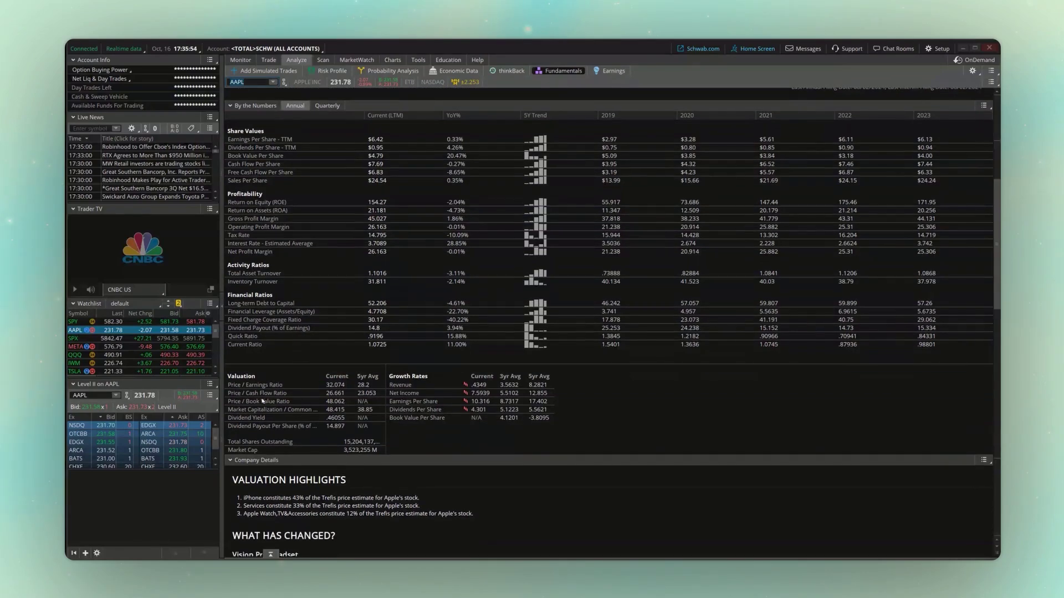
pyautogui.scroll(-7, 308, 410)
pyautogui.scroll(-13, 321, 407)
pyautogui.scroll(-2, 350, 480)
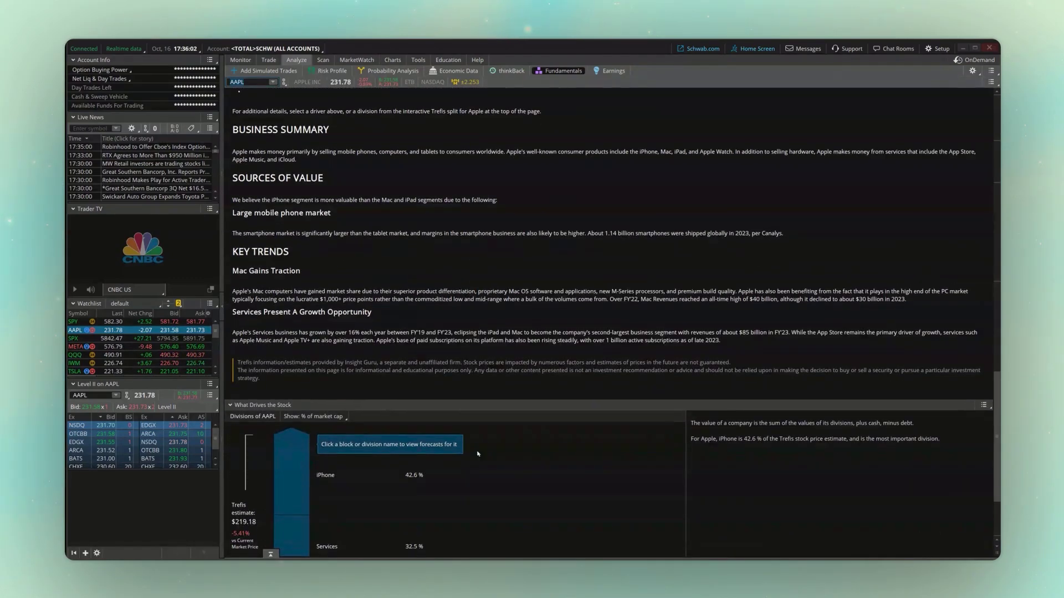
pyautogui.scroll(-5, 992, 397)
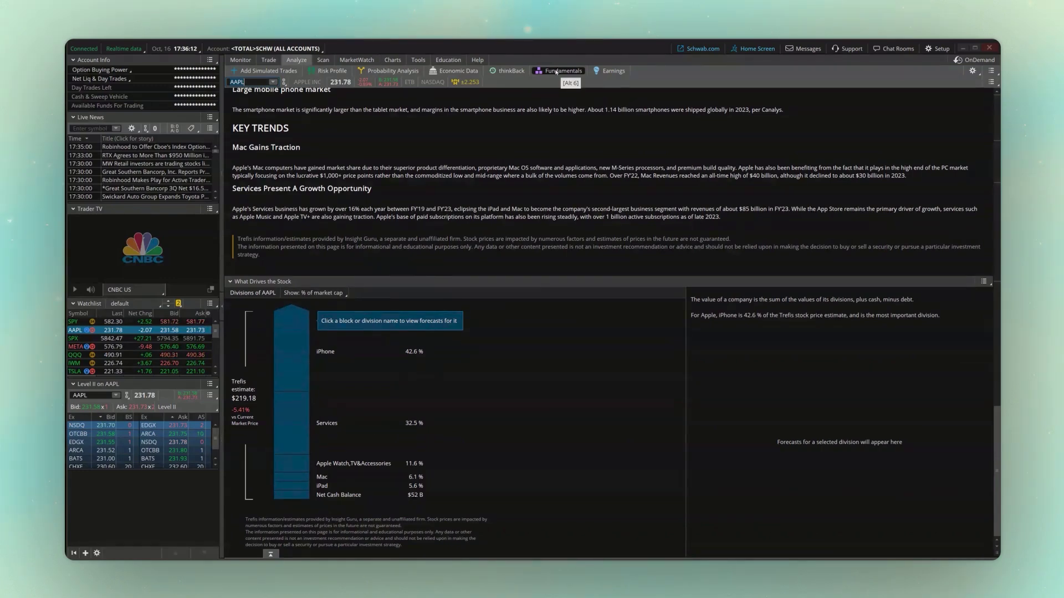
# Step: View the AAPL risk profile chart, then go to the Economic Data catalogue of series by topic
pyautogui.click(327, 71)
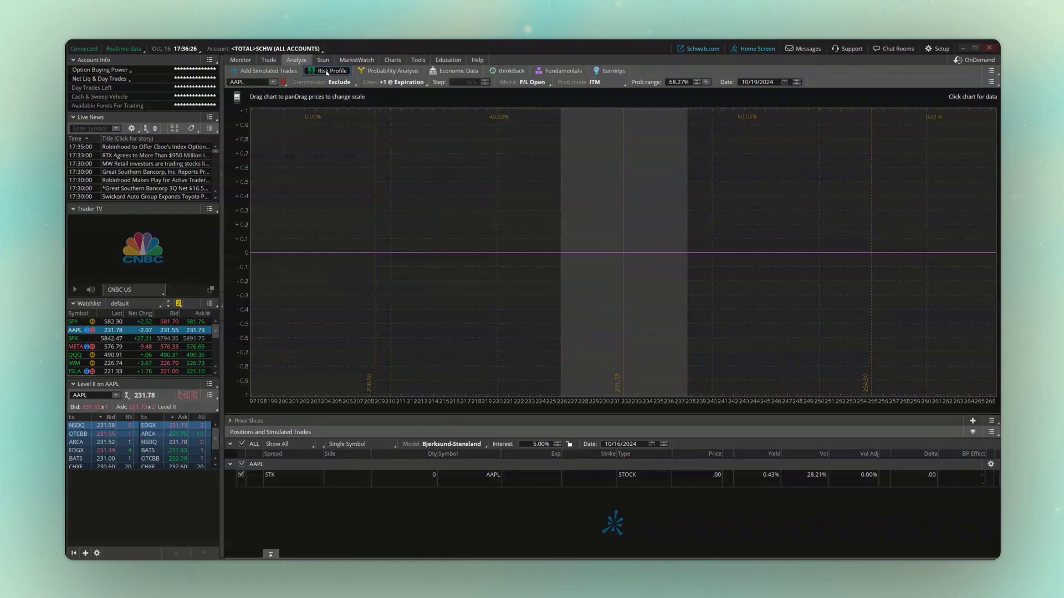
pyautogui.click(459, 71)
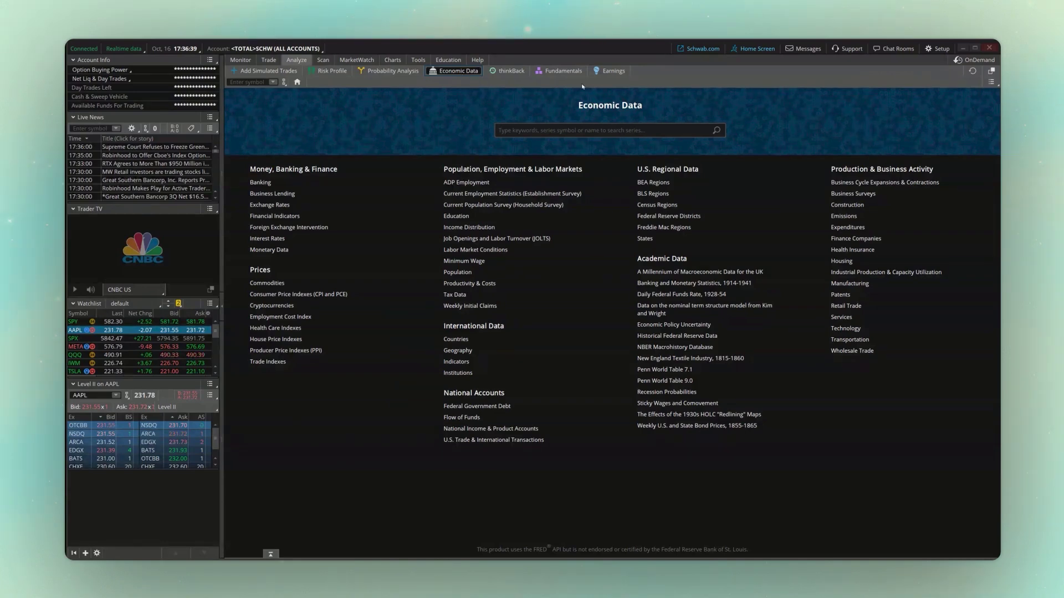
# Step: Load AAPL earnings charts, visit the Scan tab, then show MarketWatch Quotes for IBM, MSFT, EBAY
pyautogui.click(611, 71)
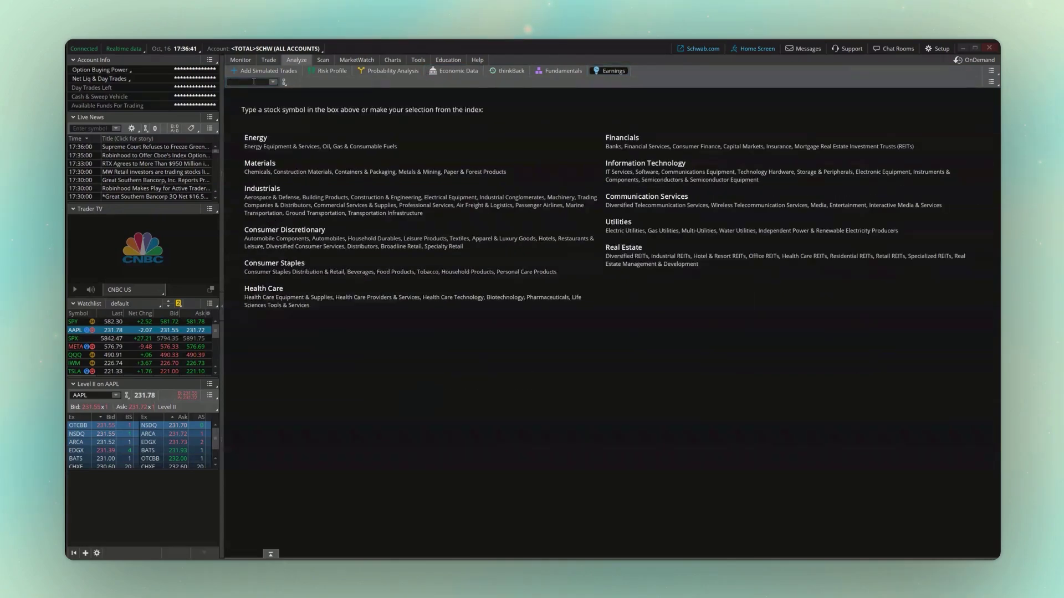
pyautogui.write('AAPL')
pyautogui.press('Return')
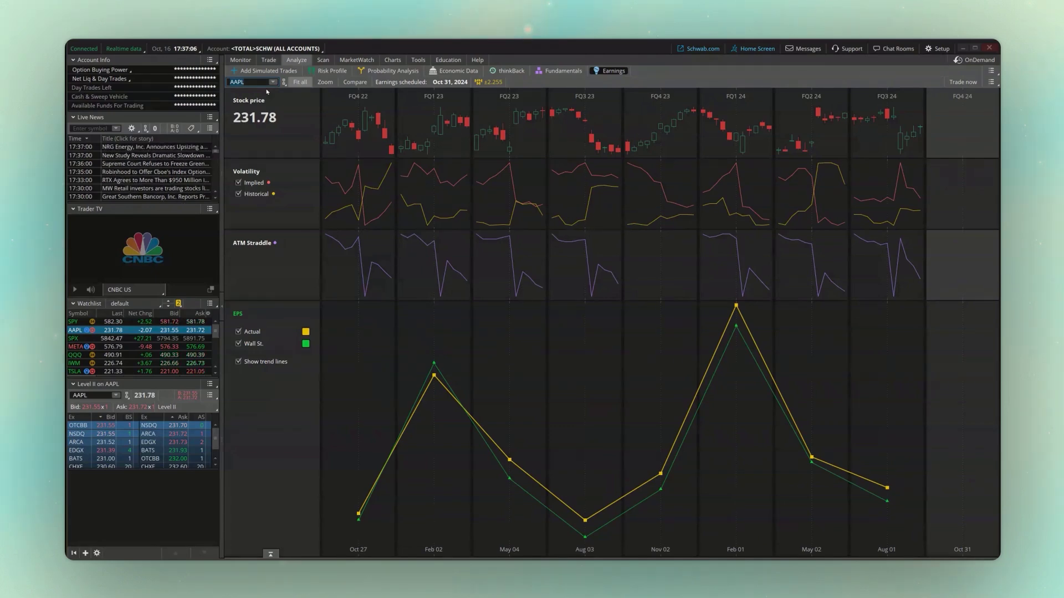
pyautogui.click(322, 62)
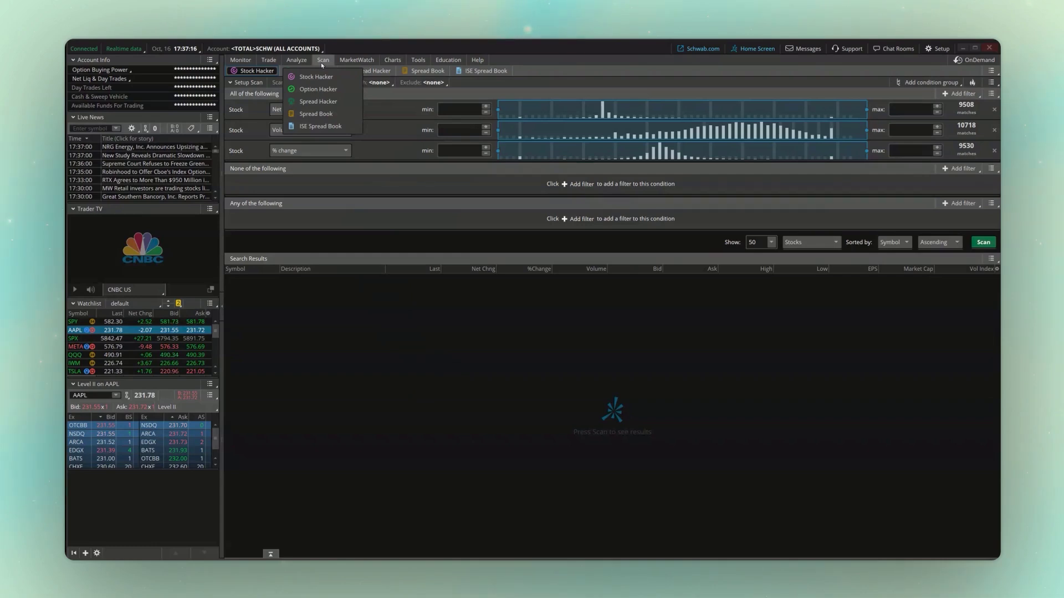
pyautogui.click(357, 65)
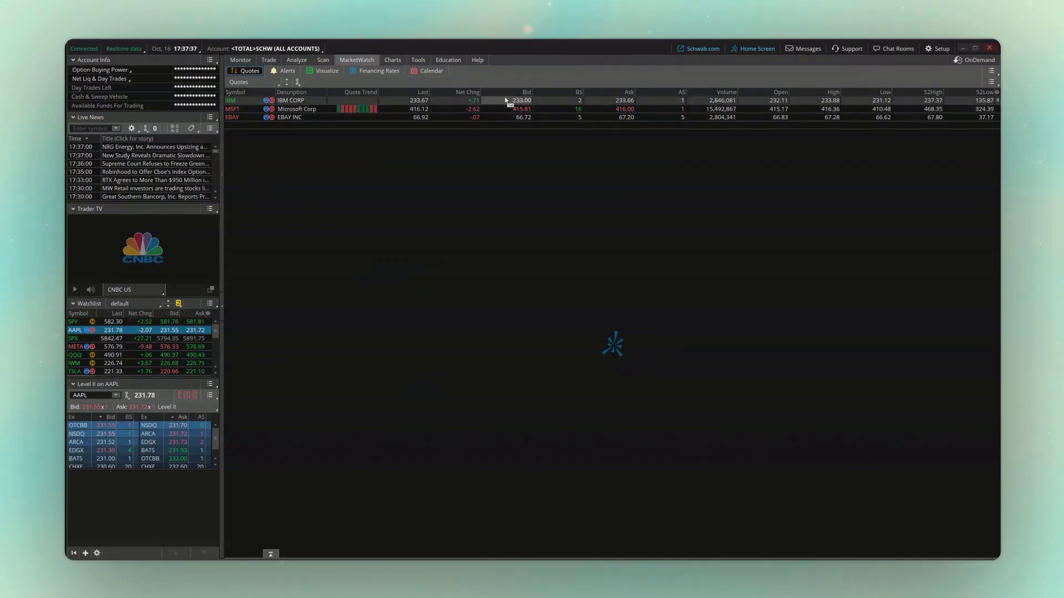
# Step: Add AAPL as a fourth row below EBAY in the MarketWatch Quotes table
pyautogui.click(249, 126)
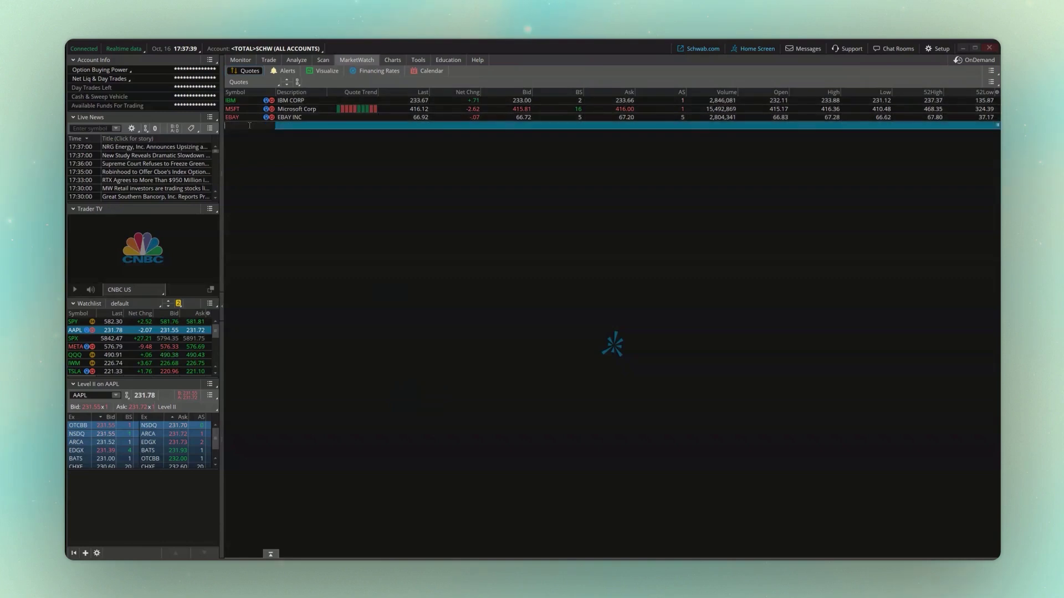
pyautogui.write('AAPL')
pyautogui.press('Return')
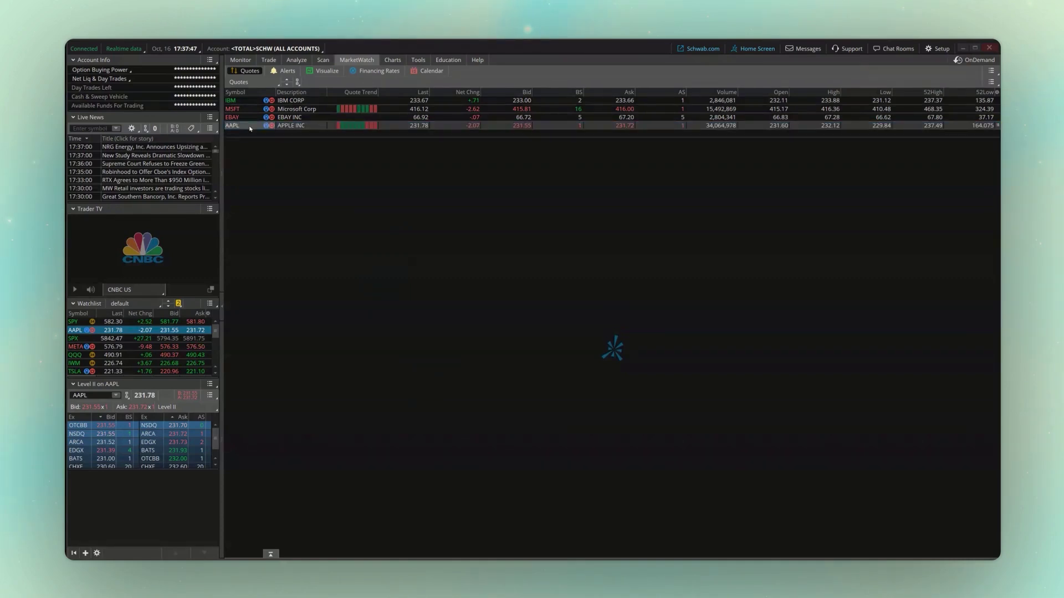
# Step: Show the Visualize heat map for the S&P 500 watchlist from the Public group
pyautogui.click(321, 72)
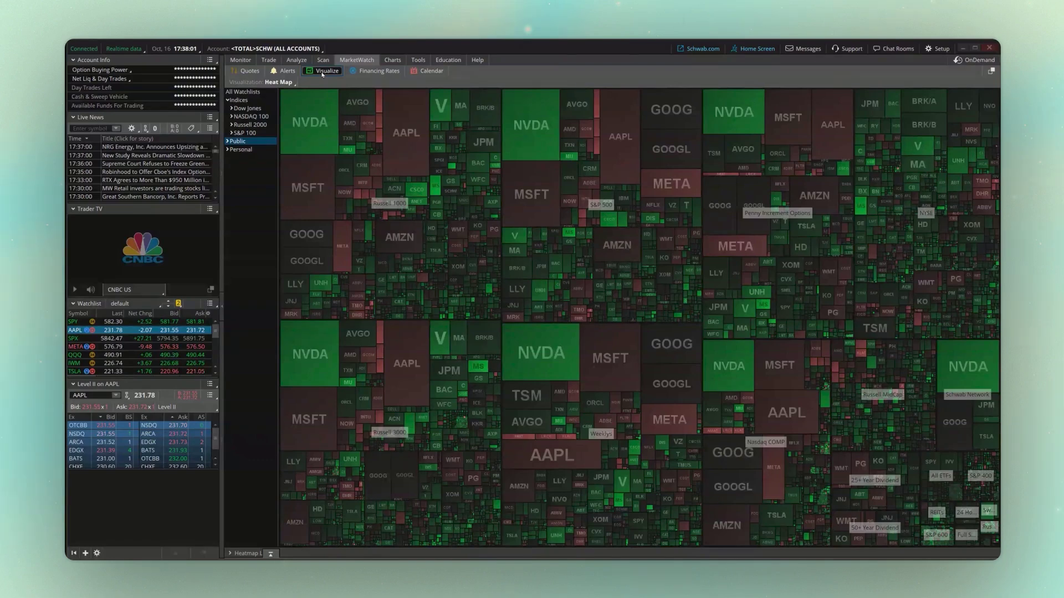
pyautogui.click(227, 141)
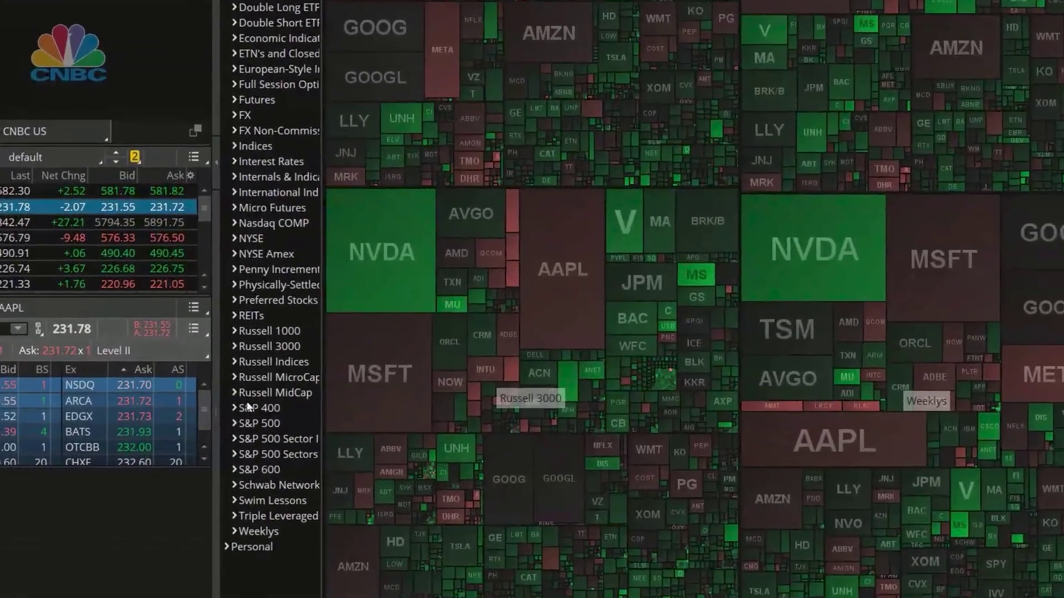
pyautogui.click(237, 447)
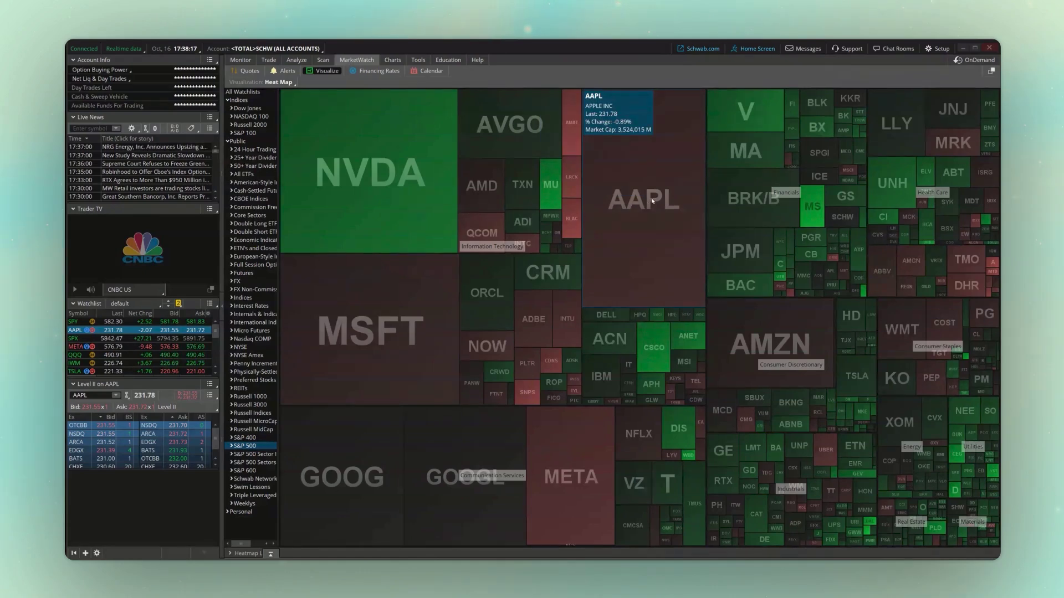
# Step: Look over the MarketWatch events calendar, then show AAPL's one-year daily chart in Charts
pyautogui.click(431, 72)
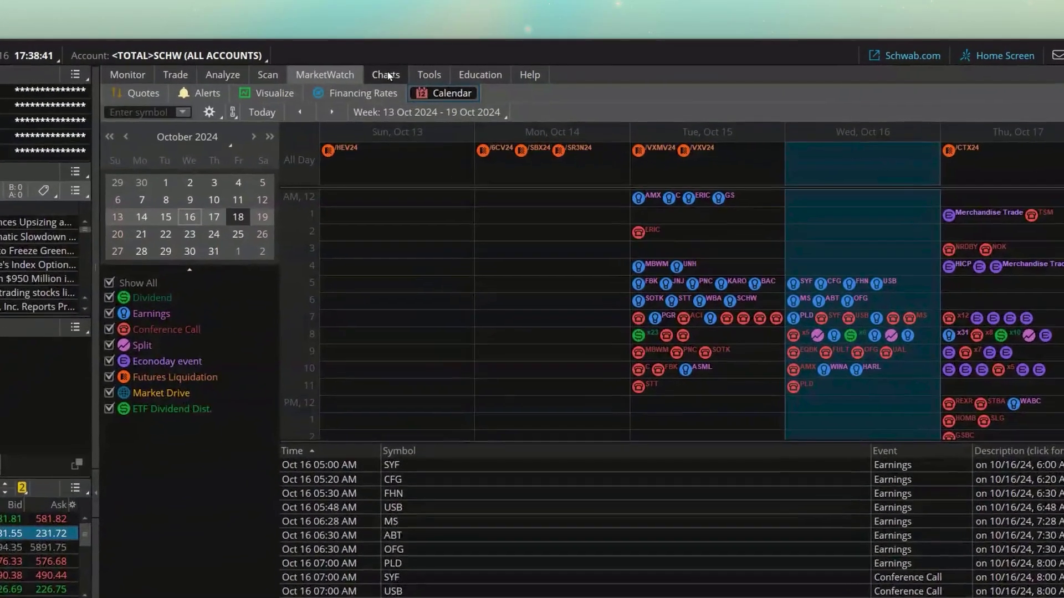
pyautogui.click(392, 59)
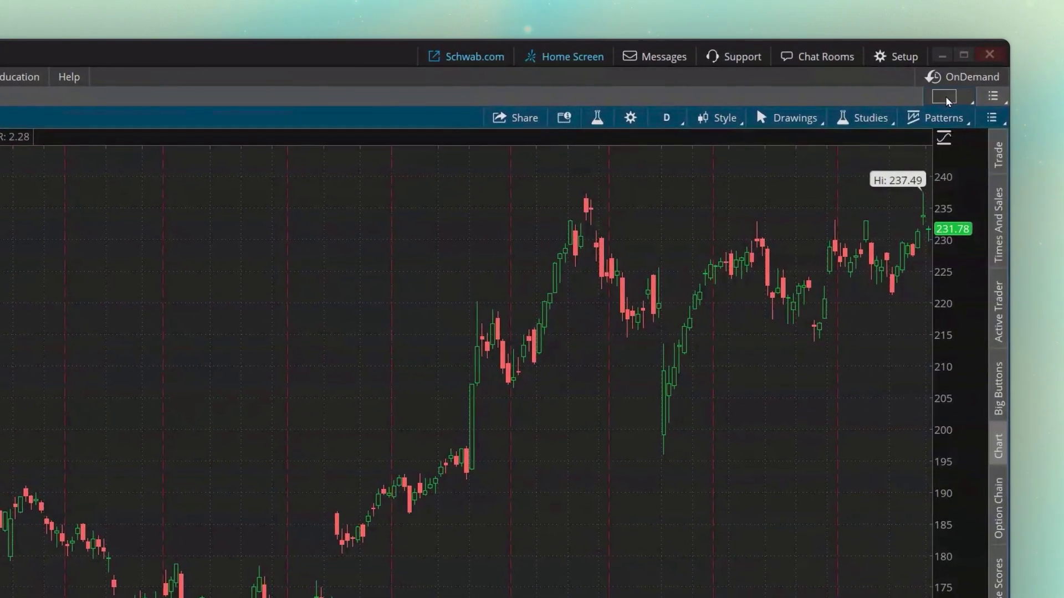
# Step: Switch the Charts area to a 2x2 grid and load MSFT in the top-right chart
pyautogui.click(946, 98)
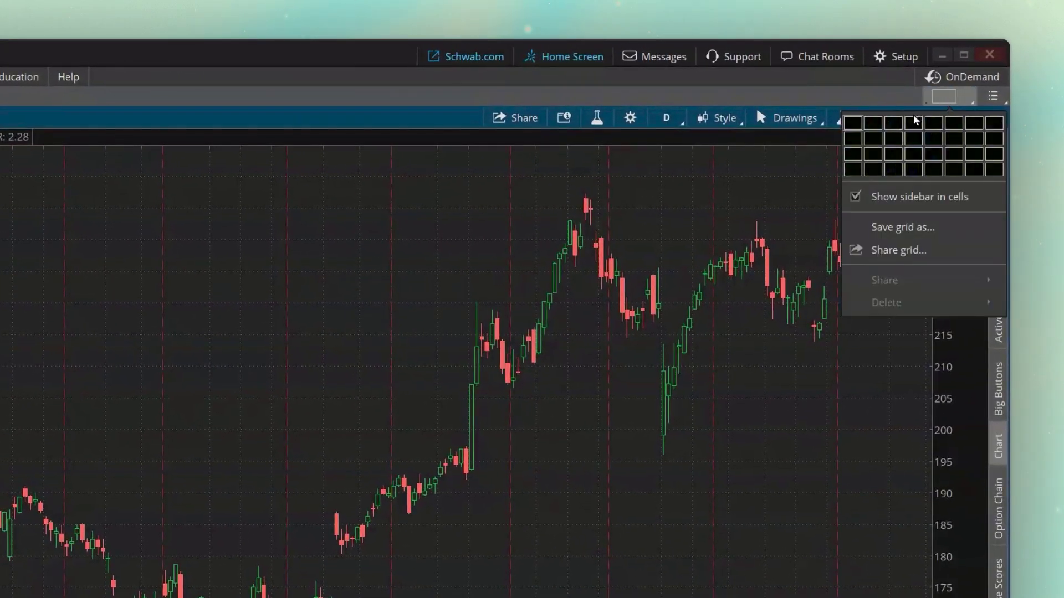
pyautogui.click(874, 140)
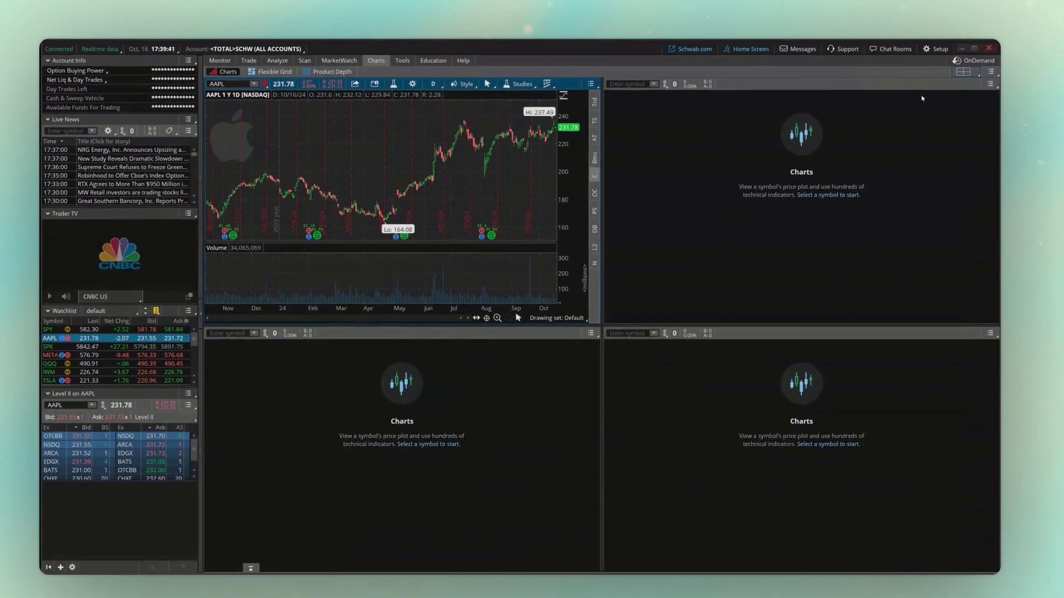
pyautogui.click(532, 93)
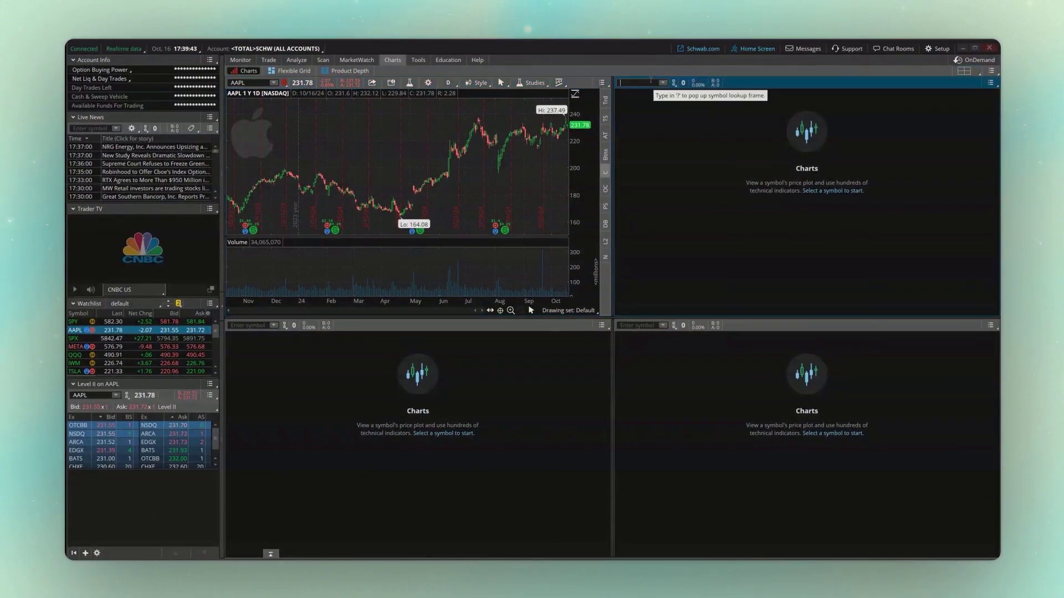
pyautogui.write('MSFT')
pyautogui.press('Return')
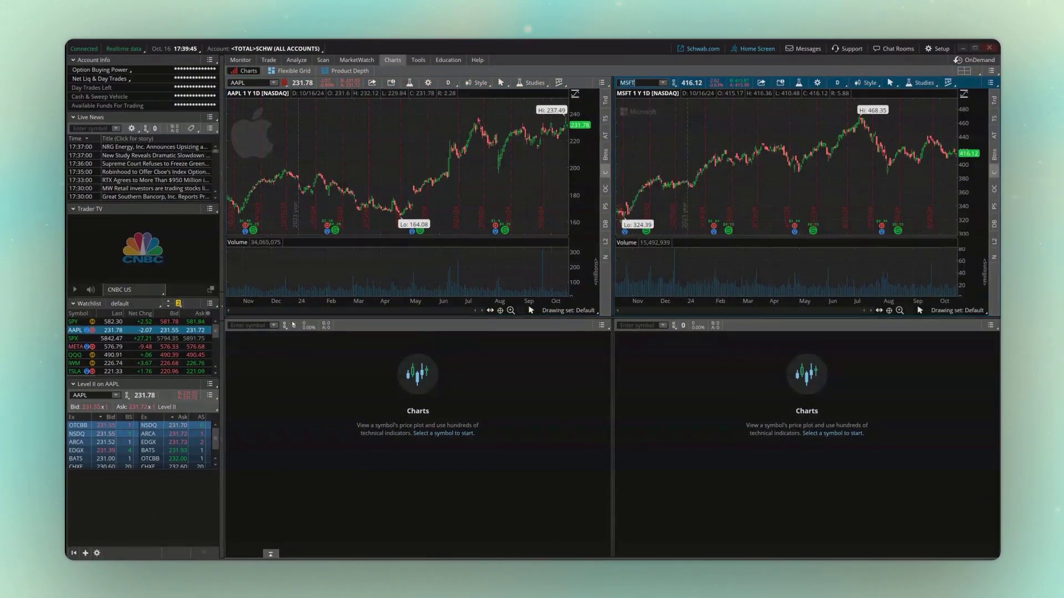
# Step: Load GOOG in the bottom-left chart and NFLX in the bottom-right chart
pyautogui.click(249, 325)
pyautogui.write('GOOG')
pyautogui.press('Return')
pyautogui.click(629, 325)
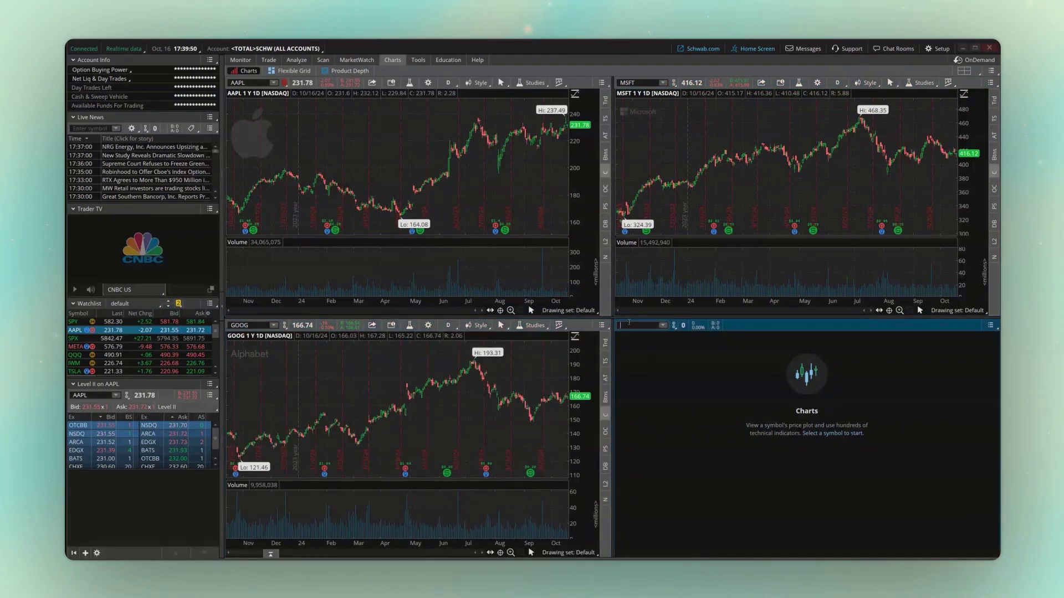
pyautogui.write('NFLX')
pyautogui.press('Return')
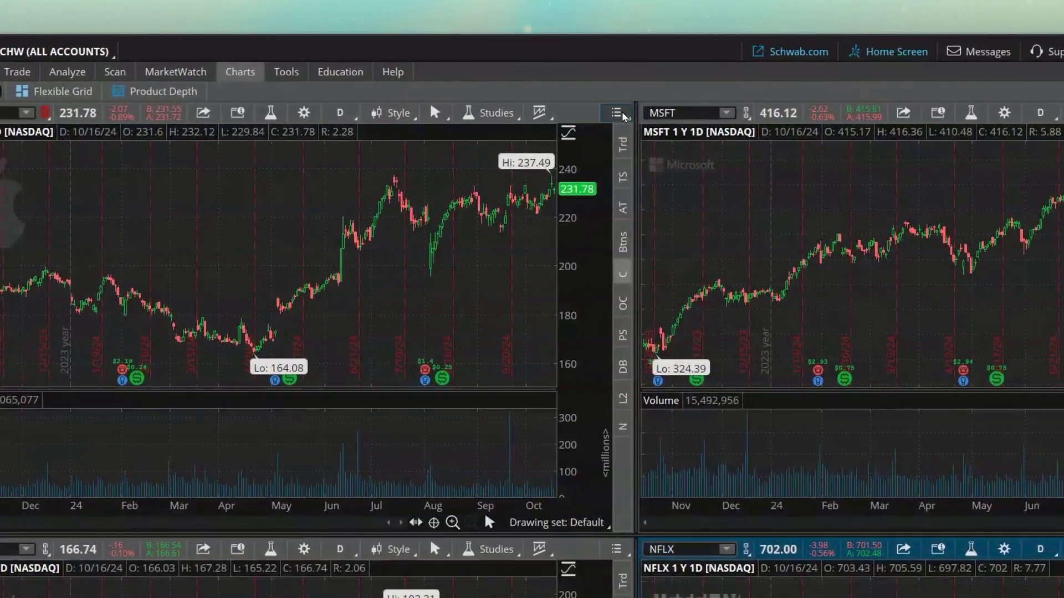
pyautogui.click(621, 114)
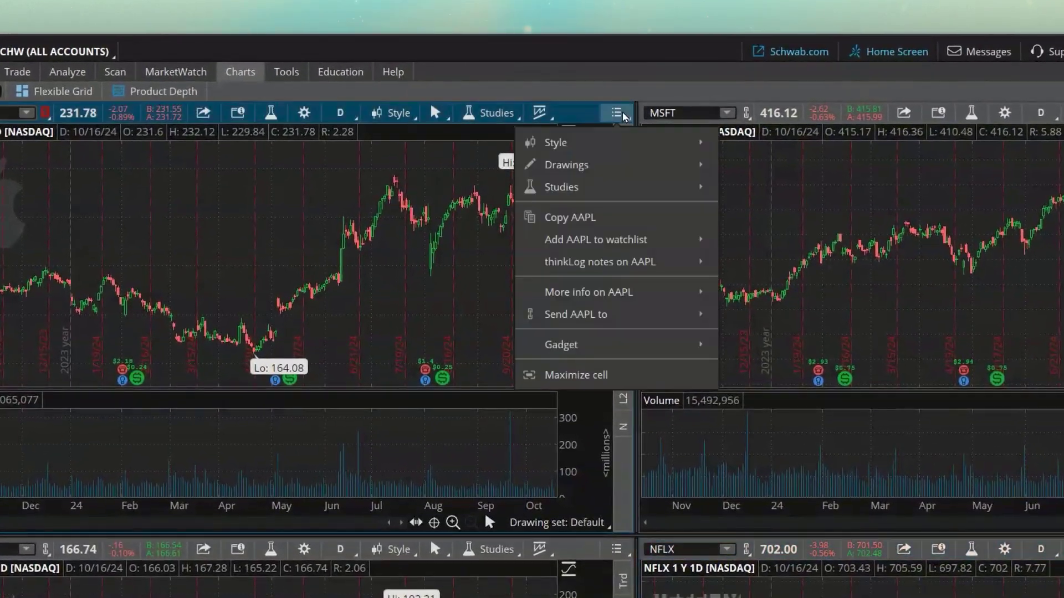
pyautogui.click(592, 372)
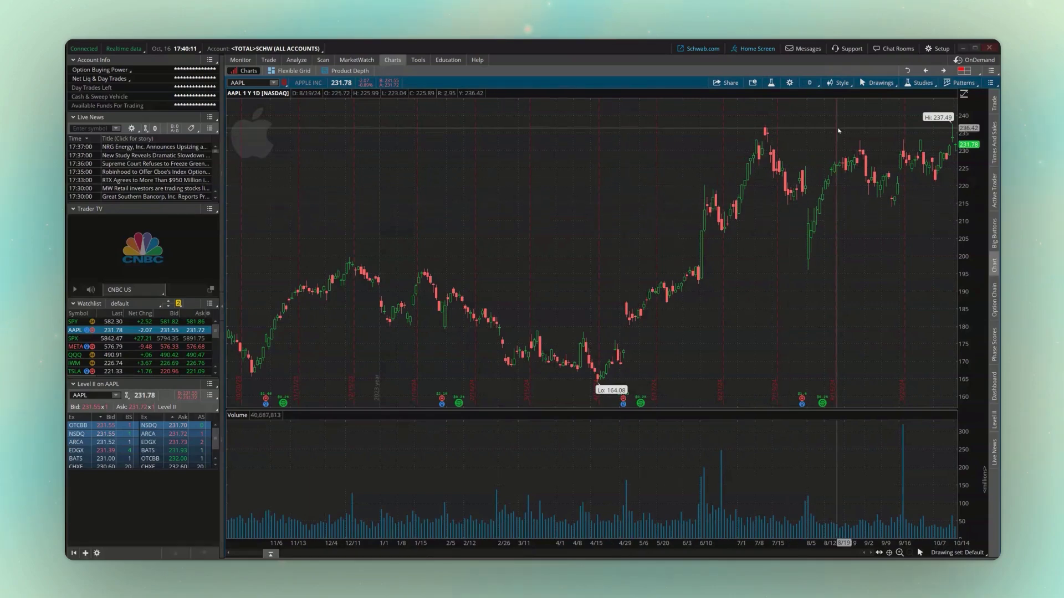
pyautogui.click(910, 70)
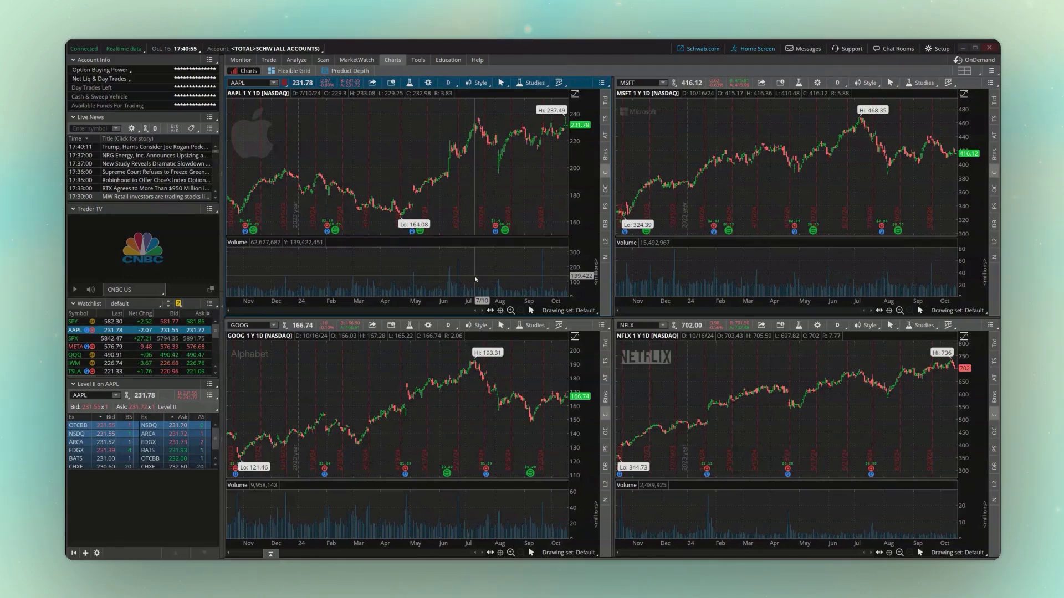
pyautogui.click(239, 60)
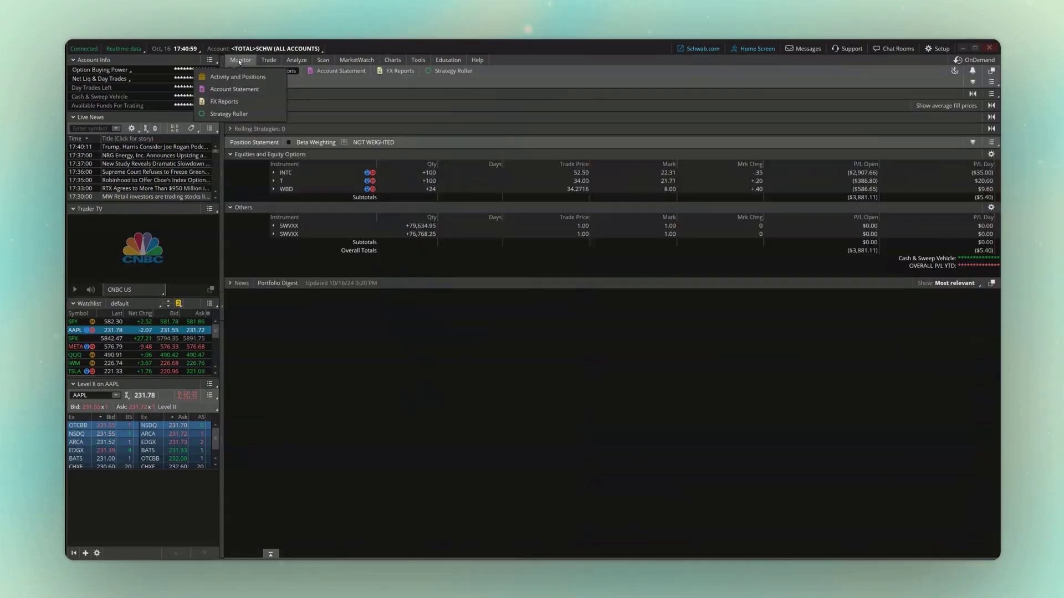
pyautogui.click(264, 61)
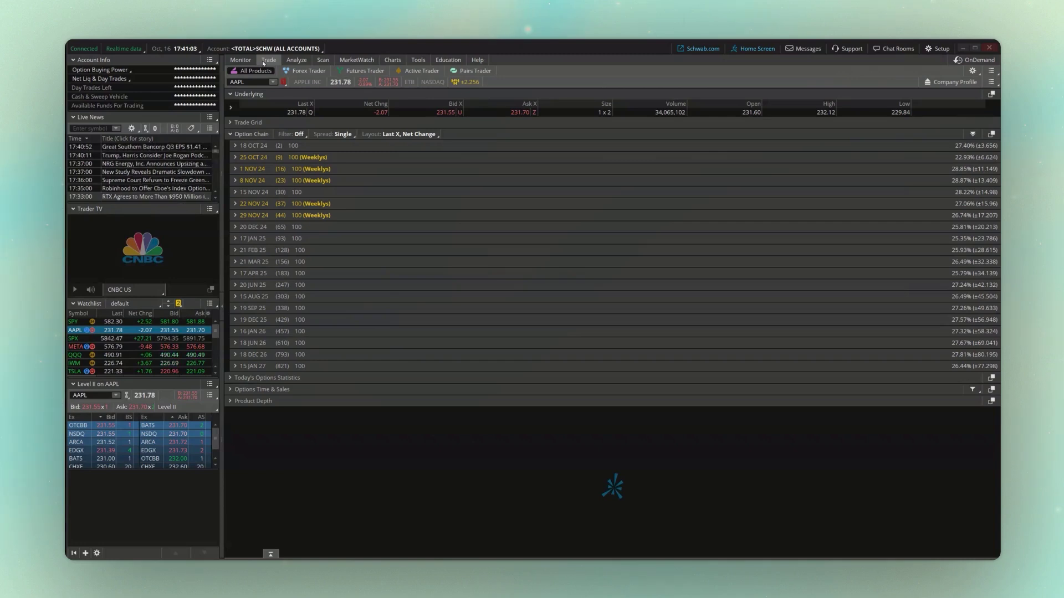
pyautogui.click(322, 59)
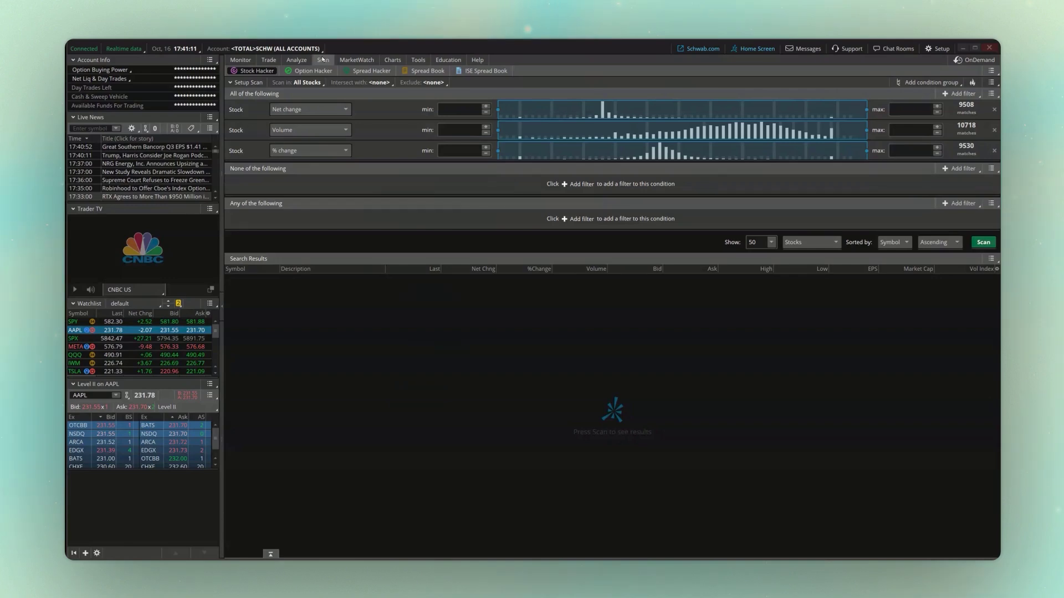
pyautogui.click(397, 62)
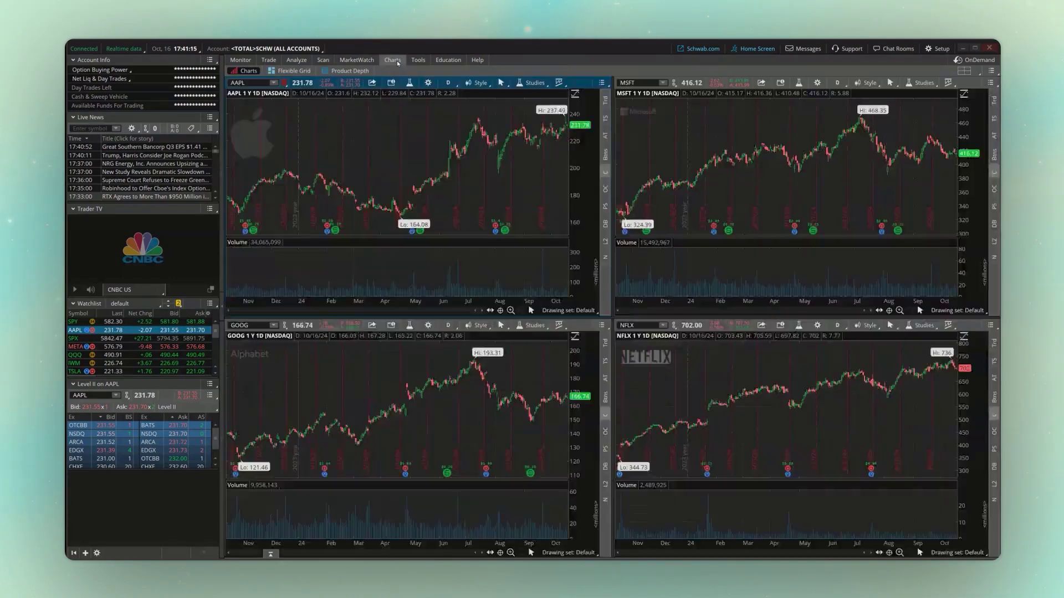